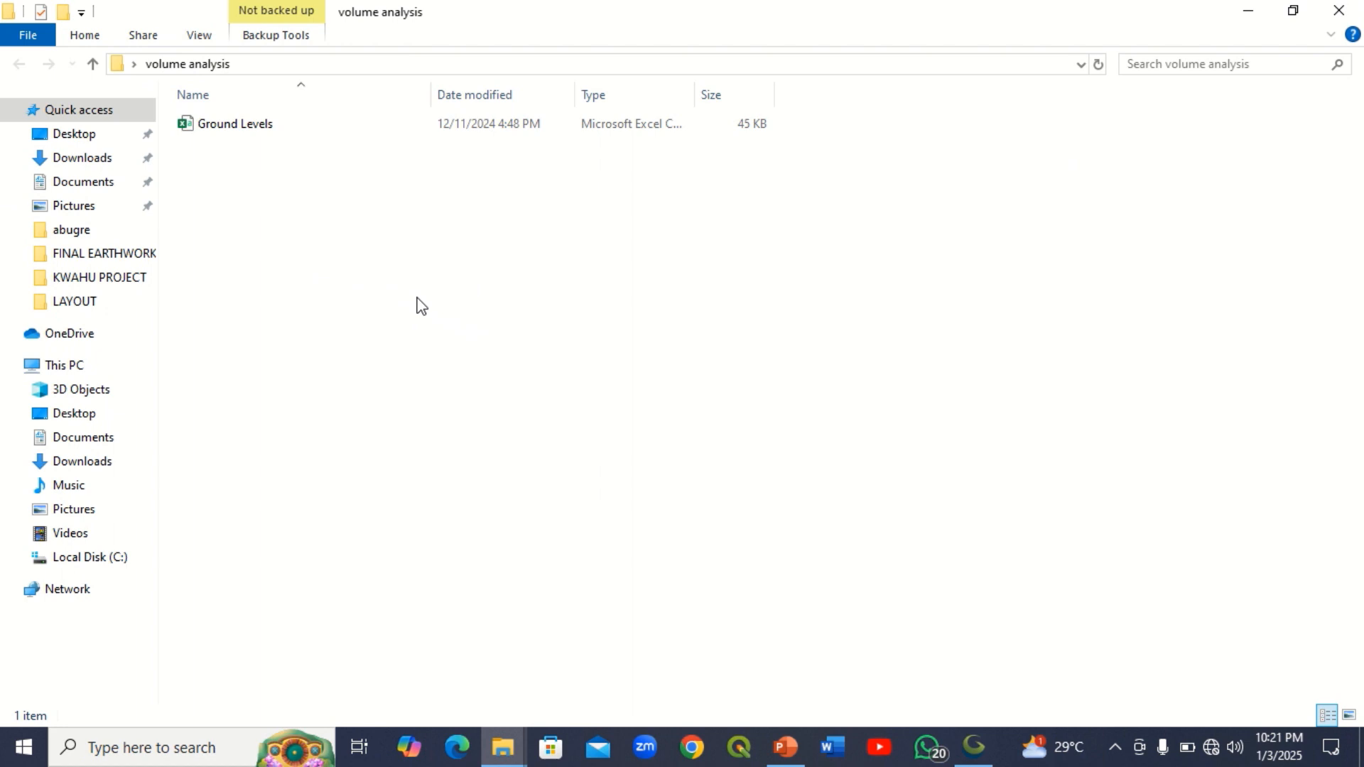
# - Review the coordinate and elevation columns in the Ground Levels spreadsheet, and close the file and its folder
pyautogui.click(225, 125)
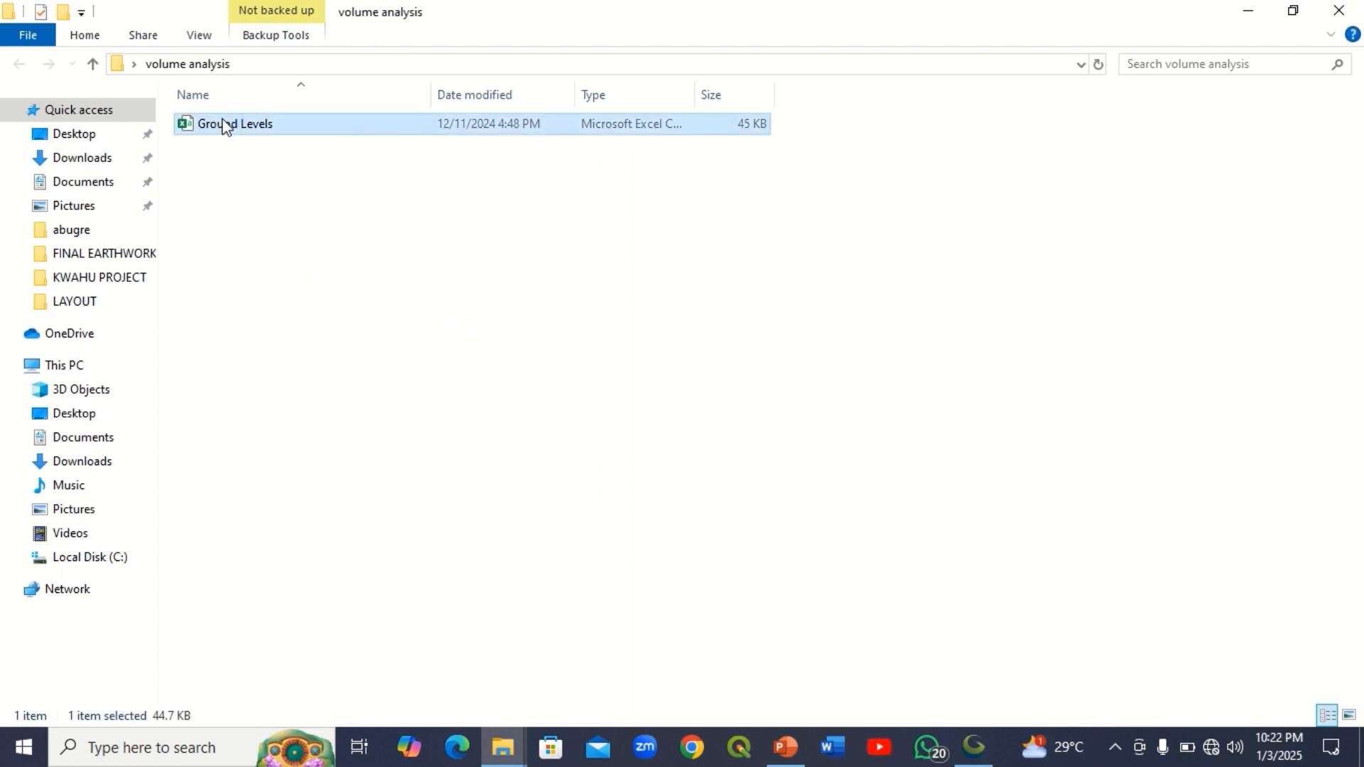
pyautogui.doubleClick(225, 125)
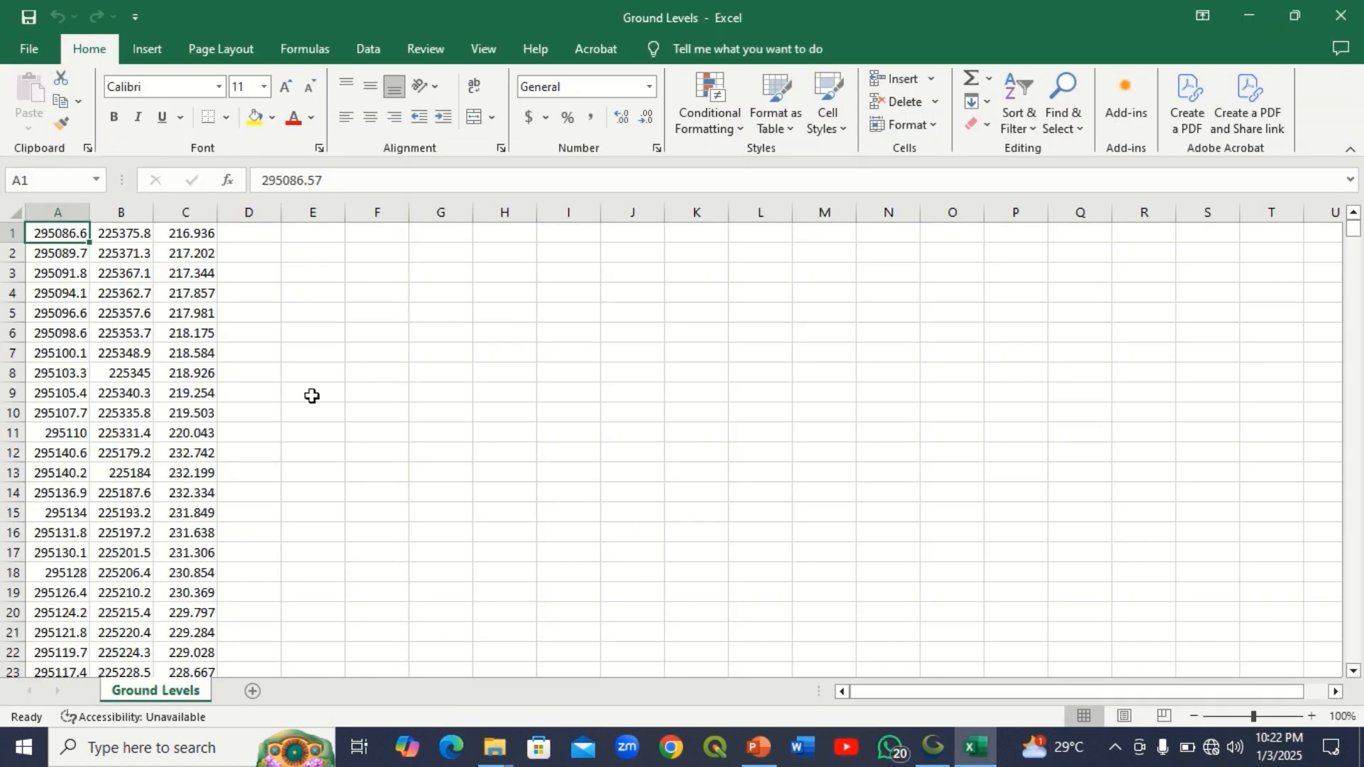
pyautogui.scroll(-1, 128, 293)
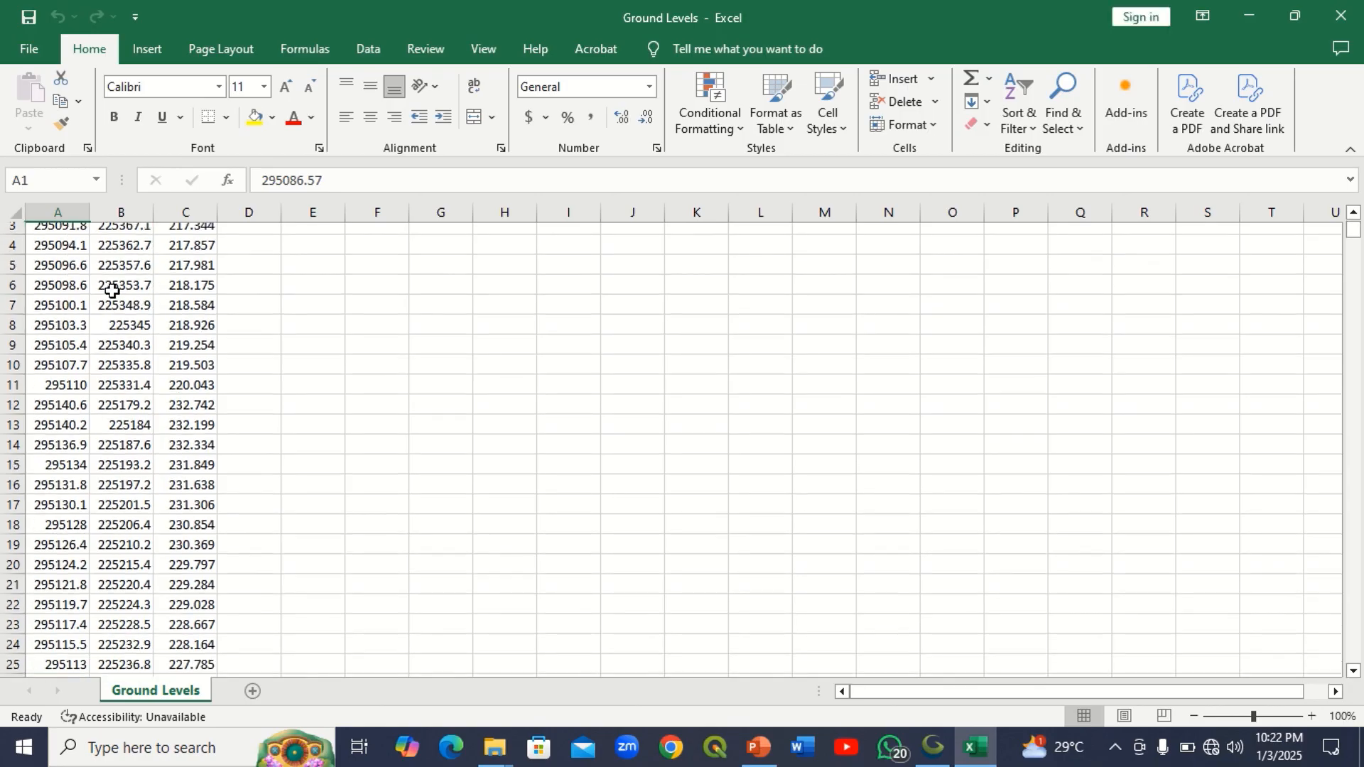
pyautogui.scroll(1, 111, 292)
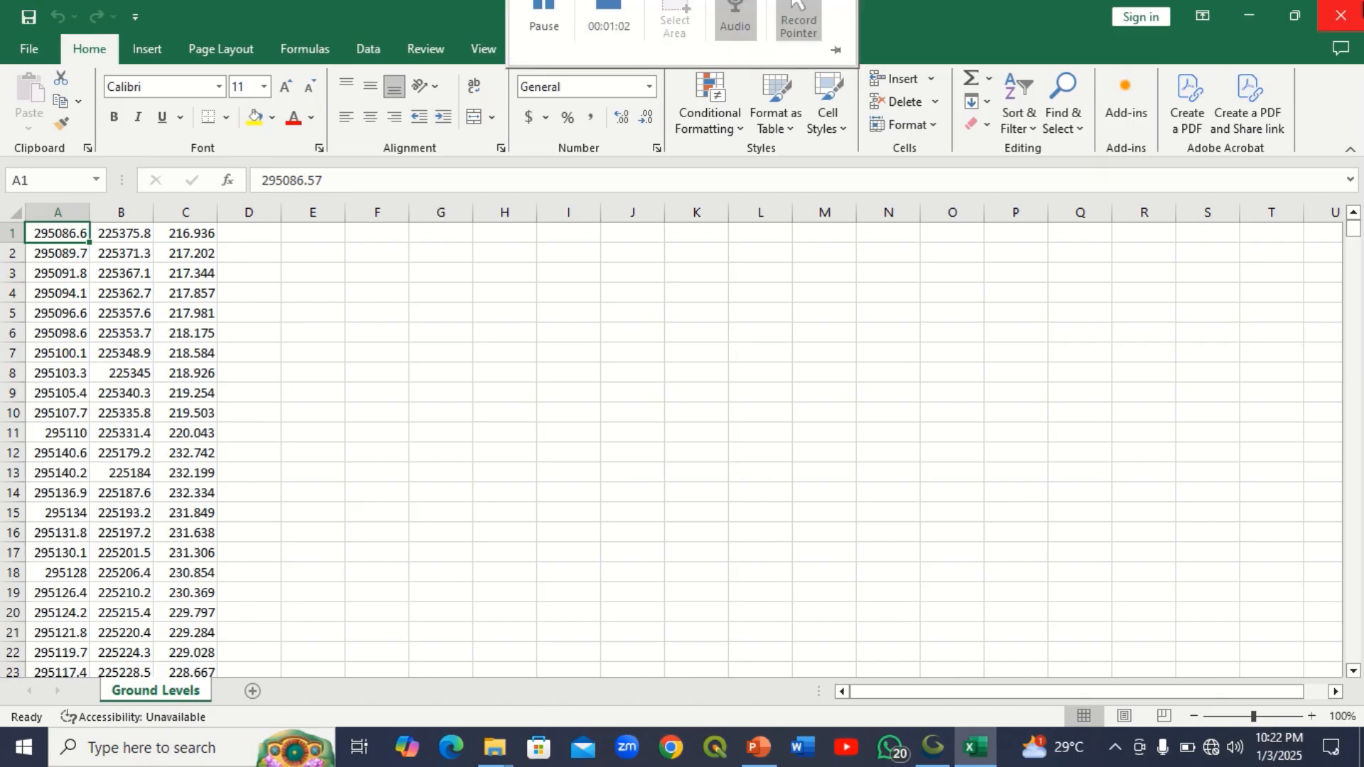
pyautogui.click(1341, 15)
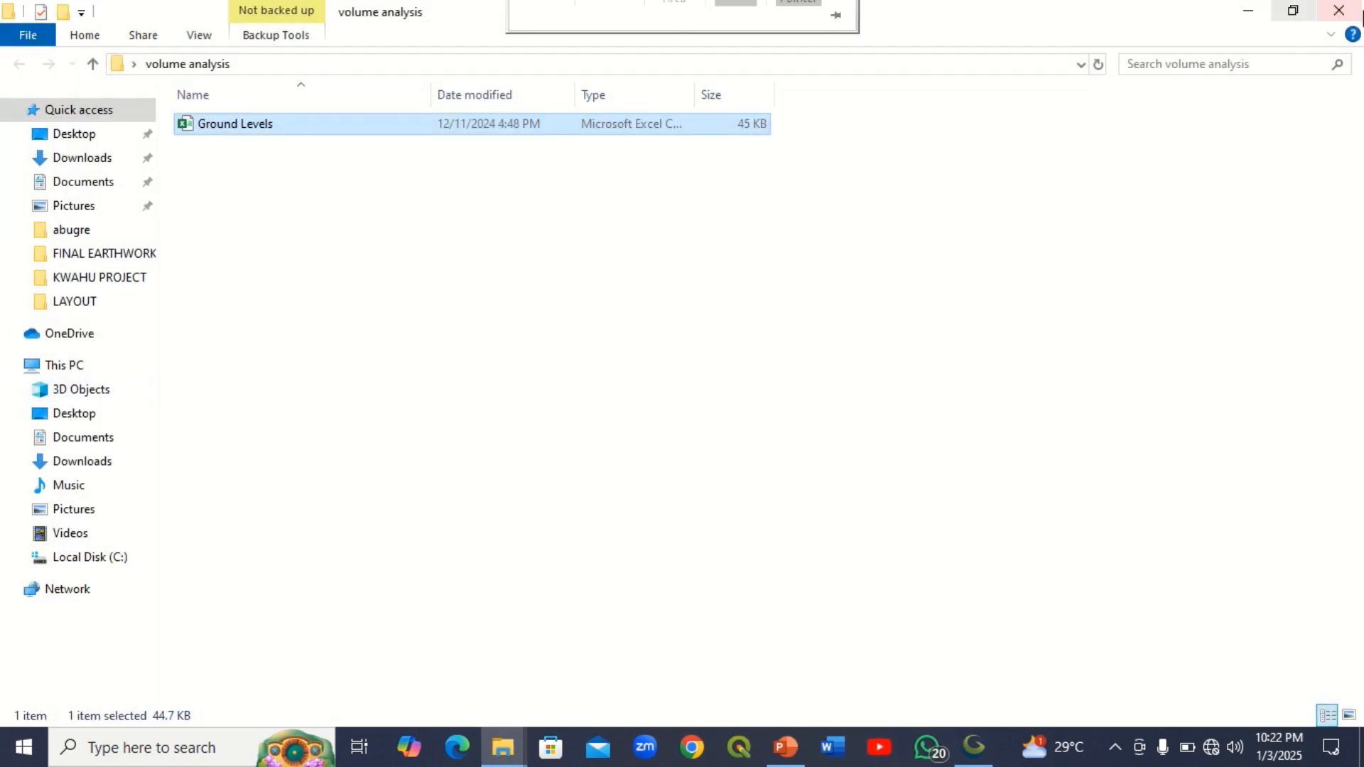
pyautogui.click(1345, 8)
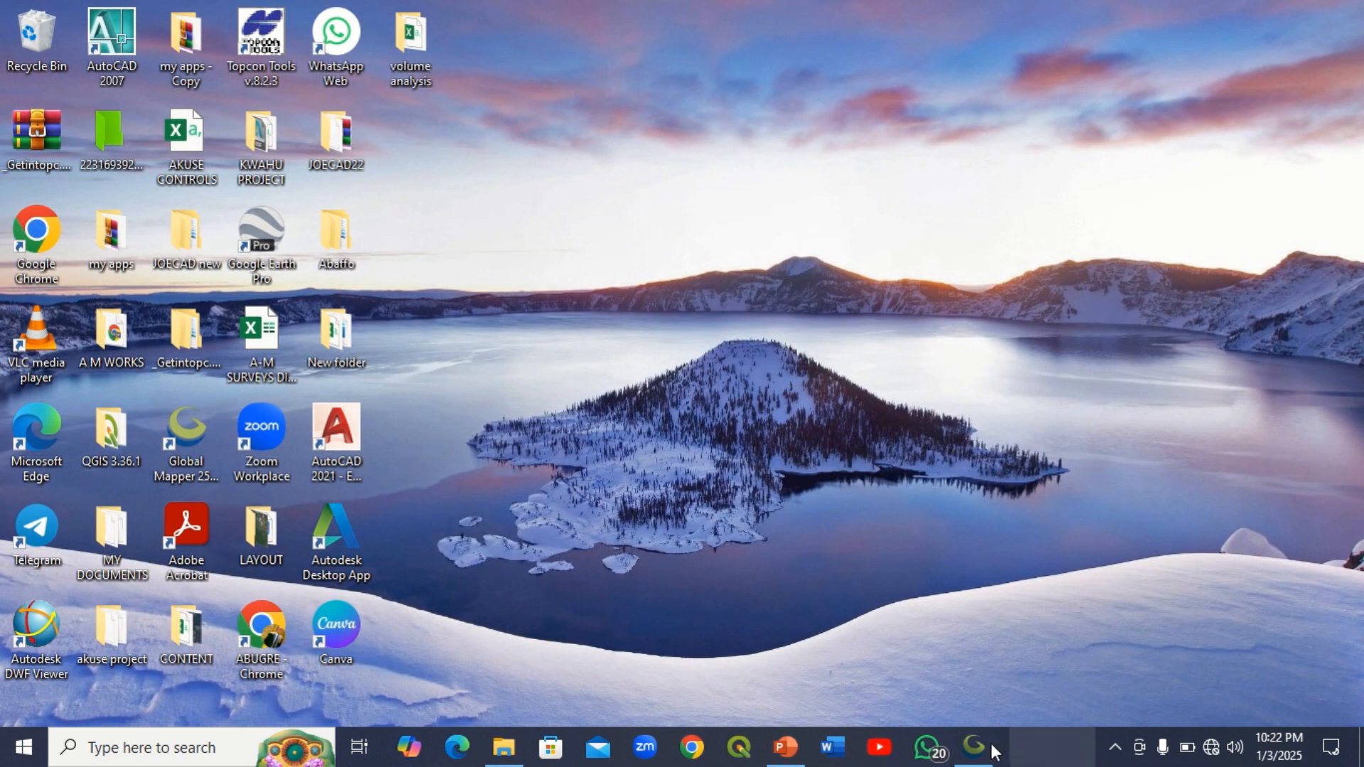
# - Switch to Global Mapper and open the Ground Levels file from the volume analysis folder on the Desktop
pyautogui.click(972, 749)
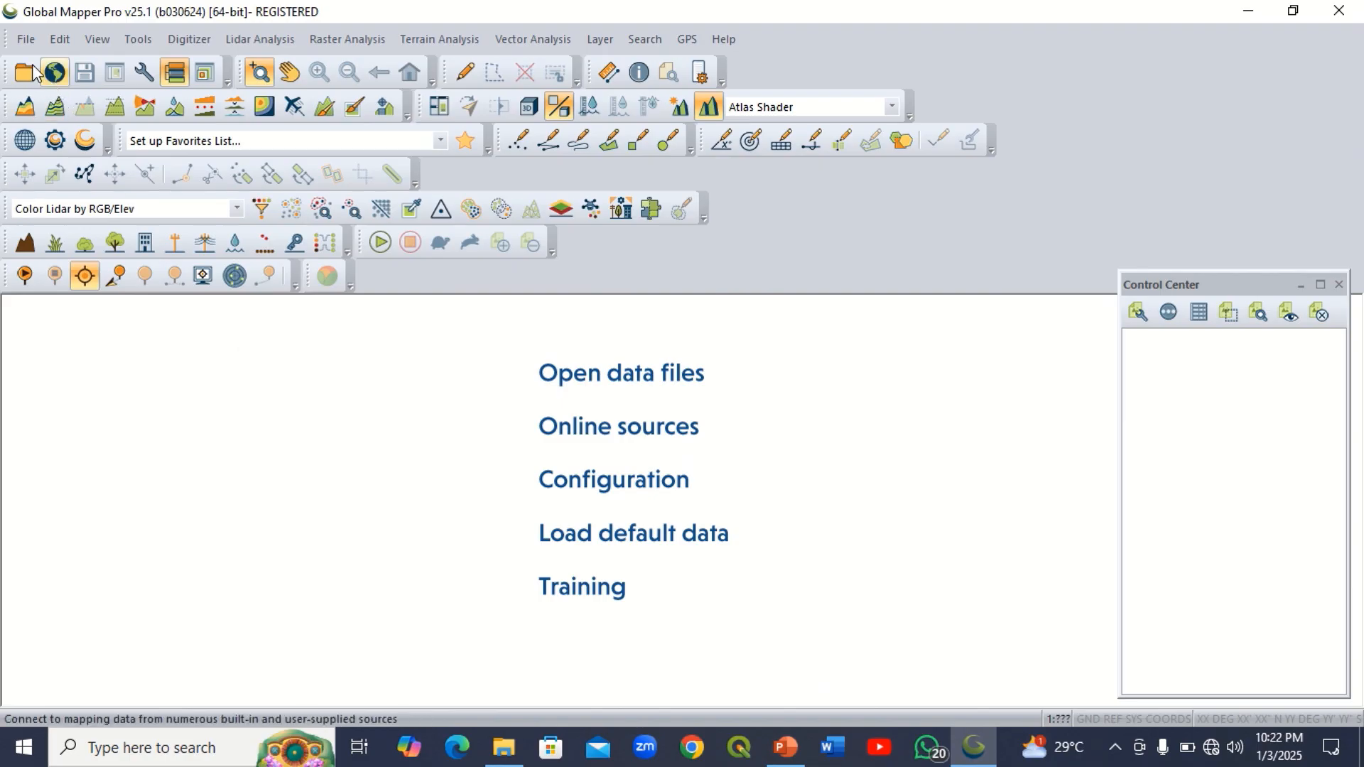
pyautogui.click(22, 42)
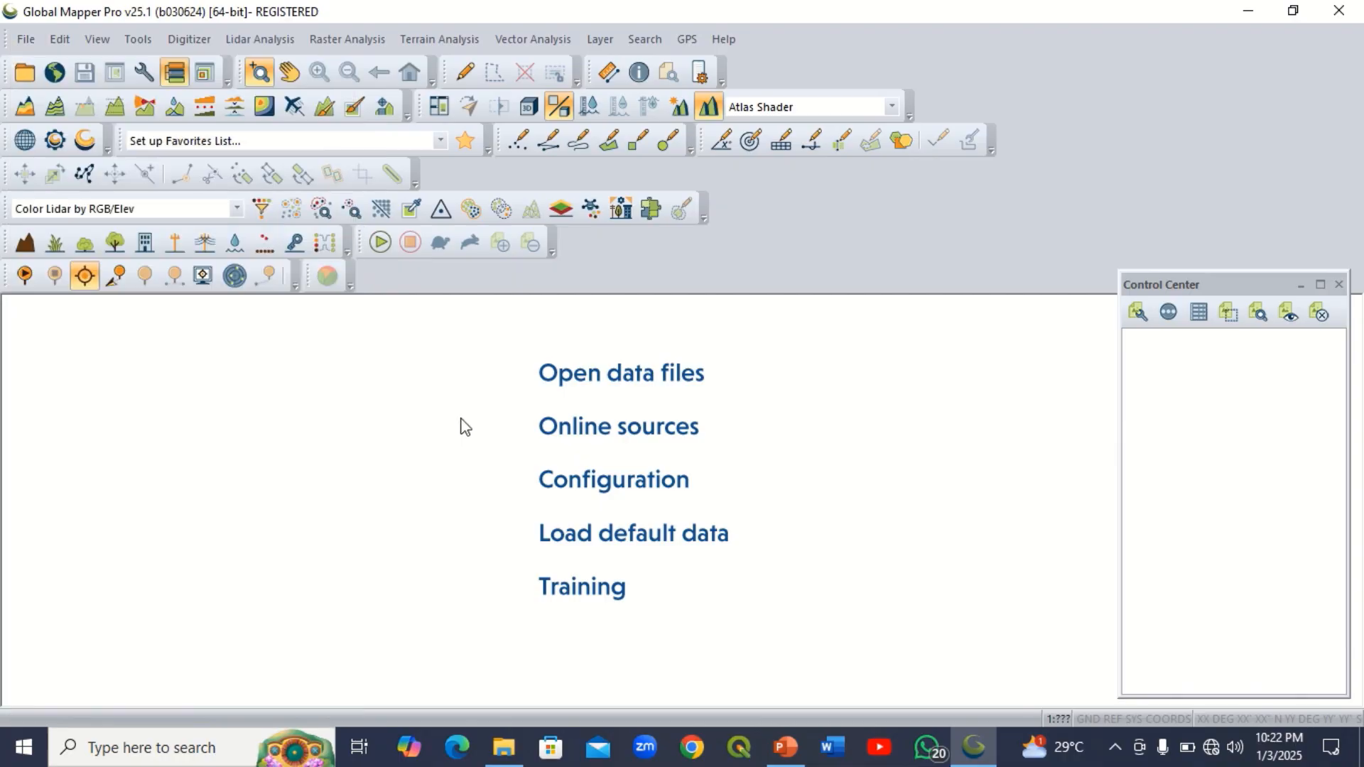
pyautogui.click(462, 425)
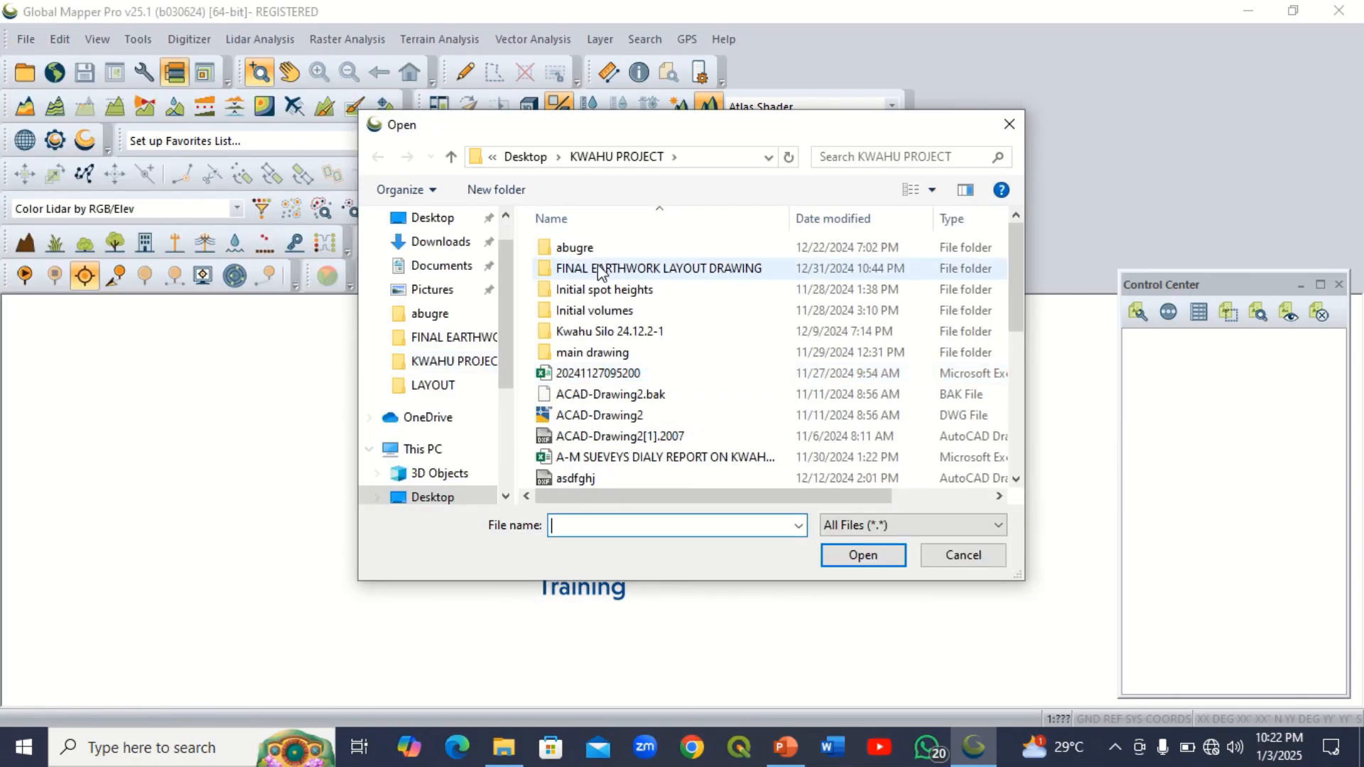
pyautogui.click(529, 157)
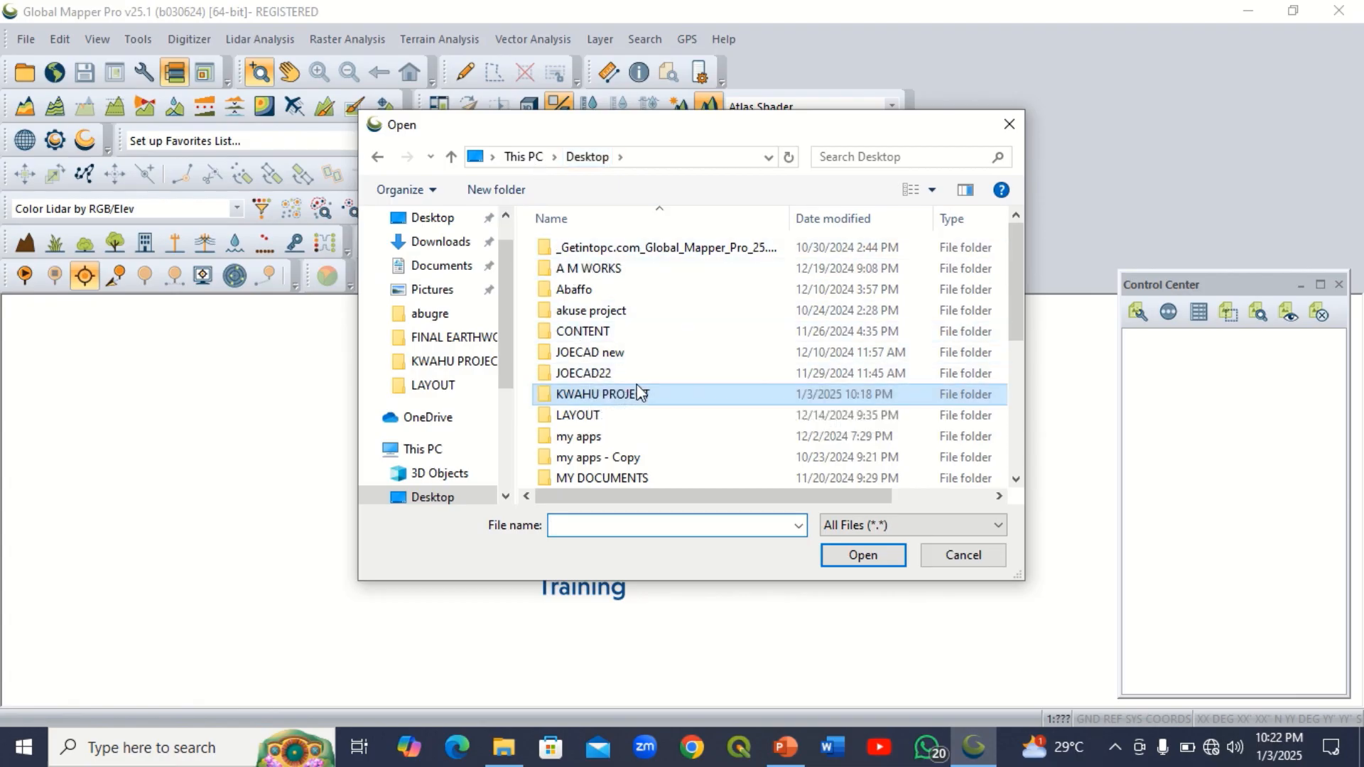
pyautogui.scroll(-2, 593, 424)
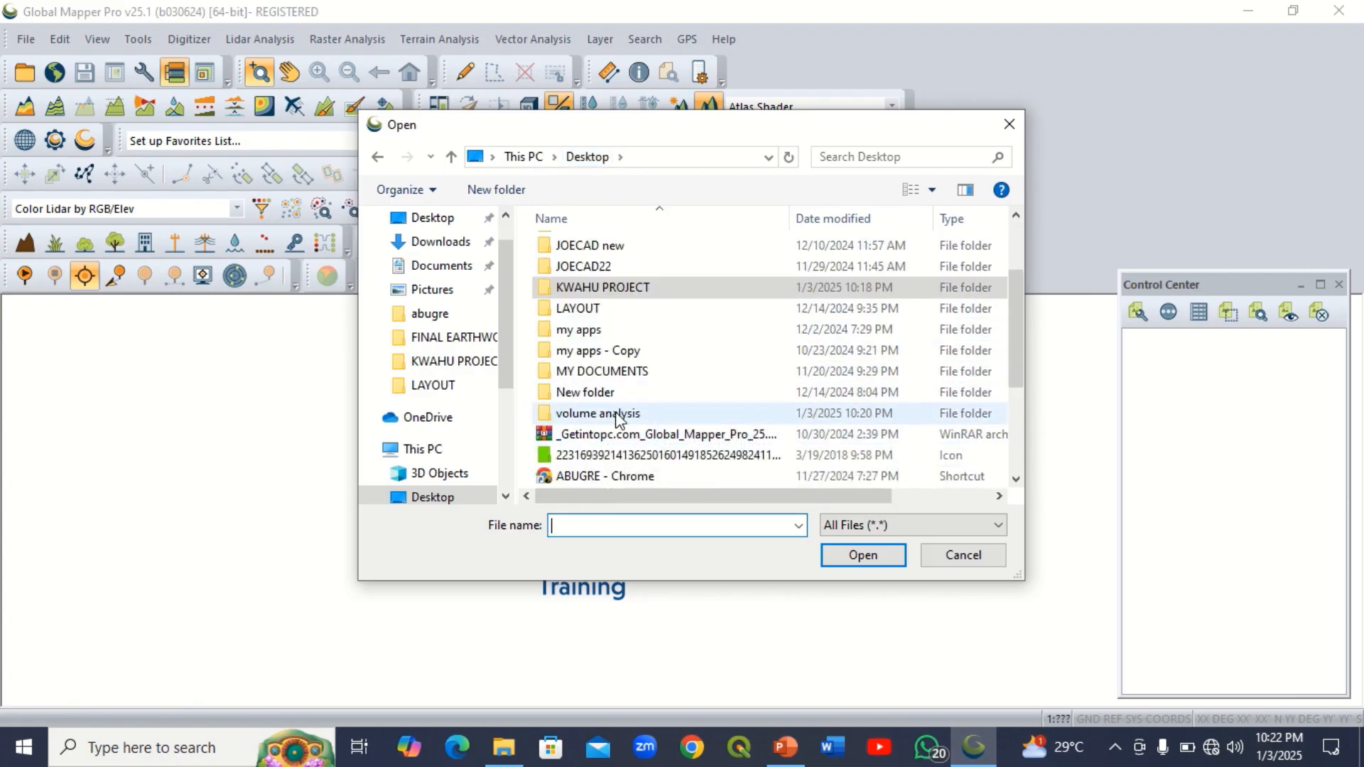
pyautogui.doubleClick(594, 415)
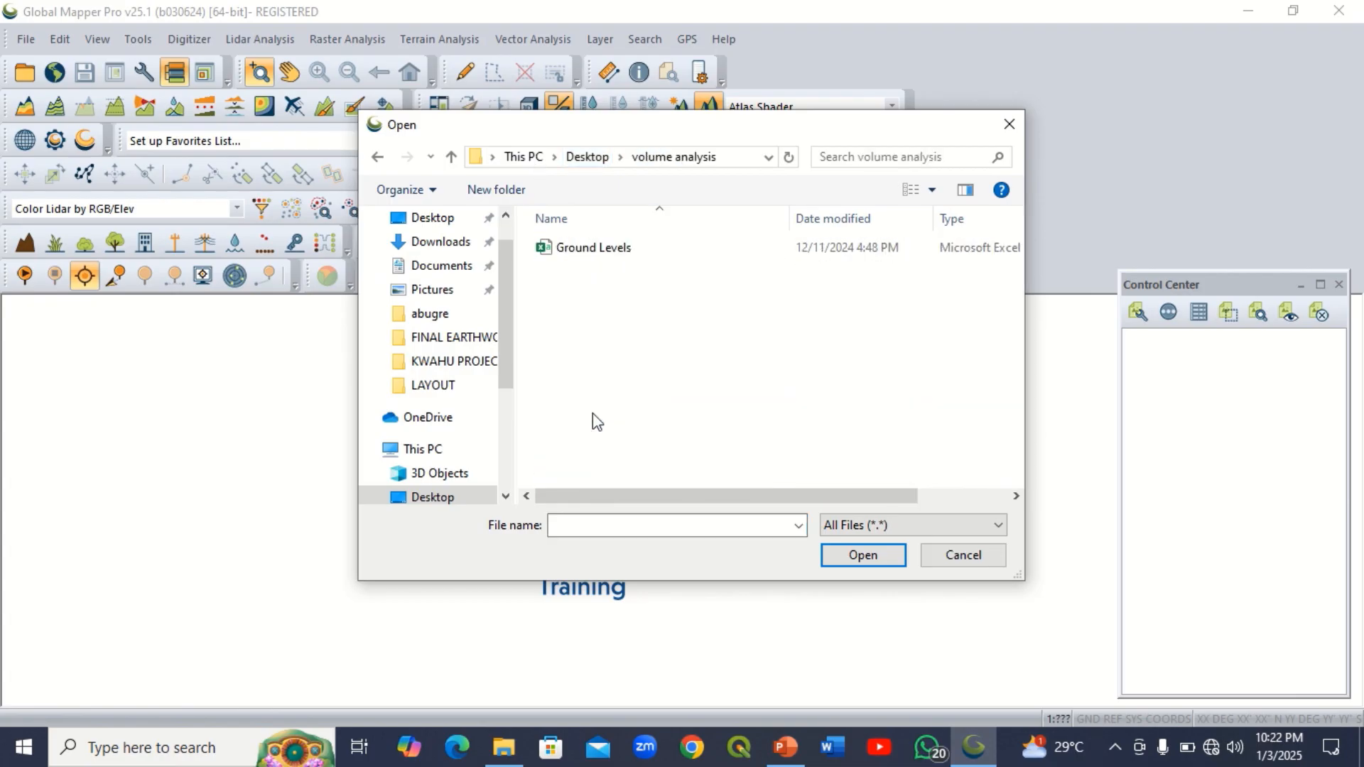
pyautogui.click(615, 252)
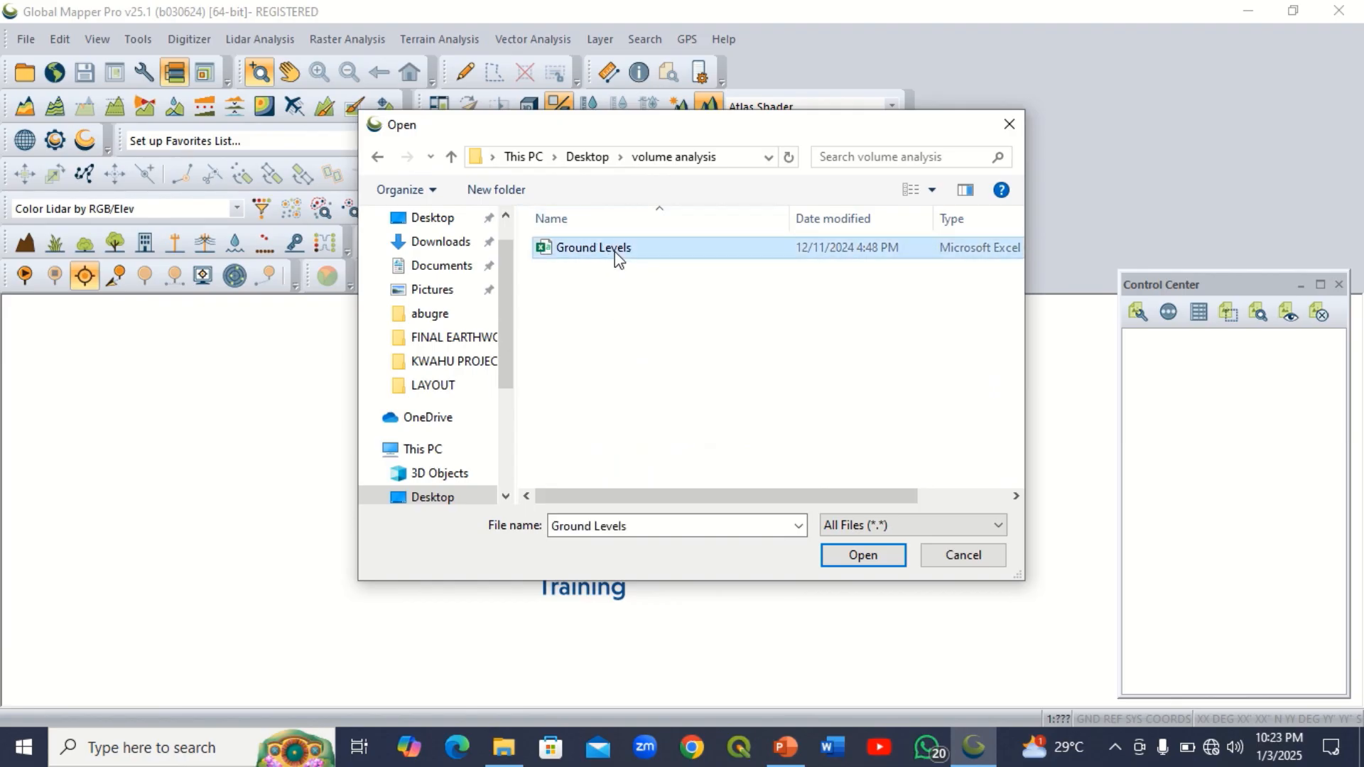
pyautogui.click(865, 560)
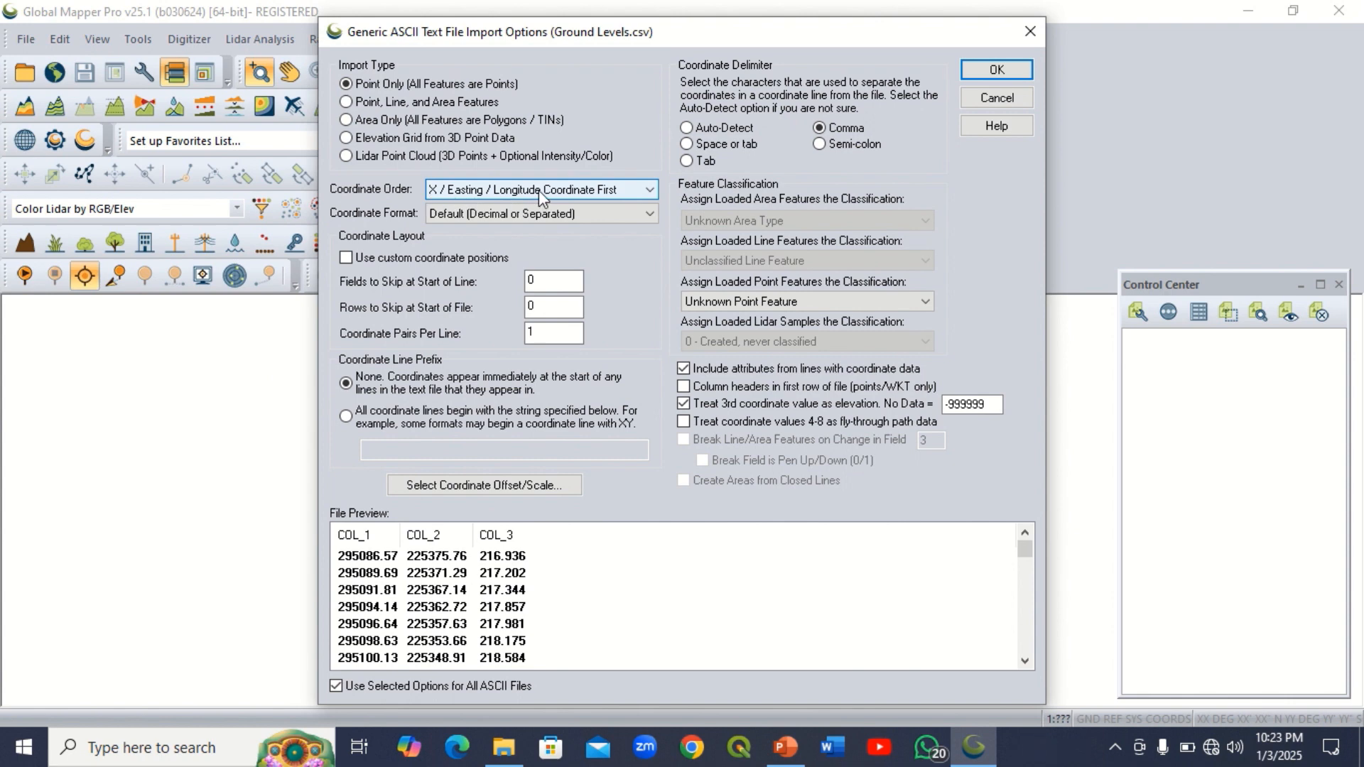
# - Accept the text import as points only, with X / Easting / Longitude first and comma-delimited coordinates
pyautogui.click(646, 189)
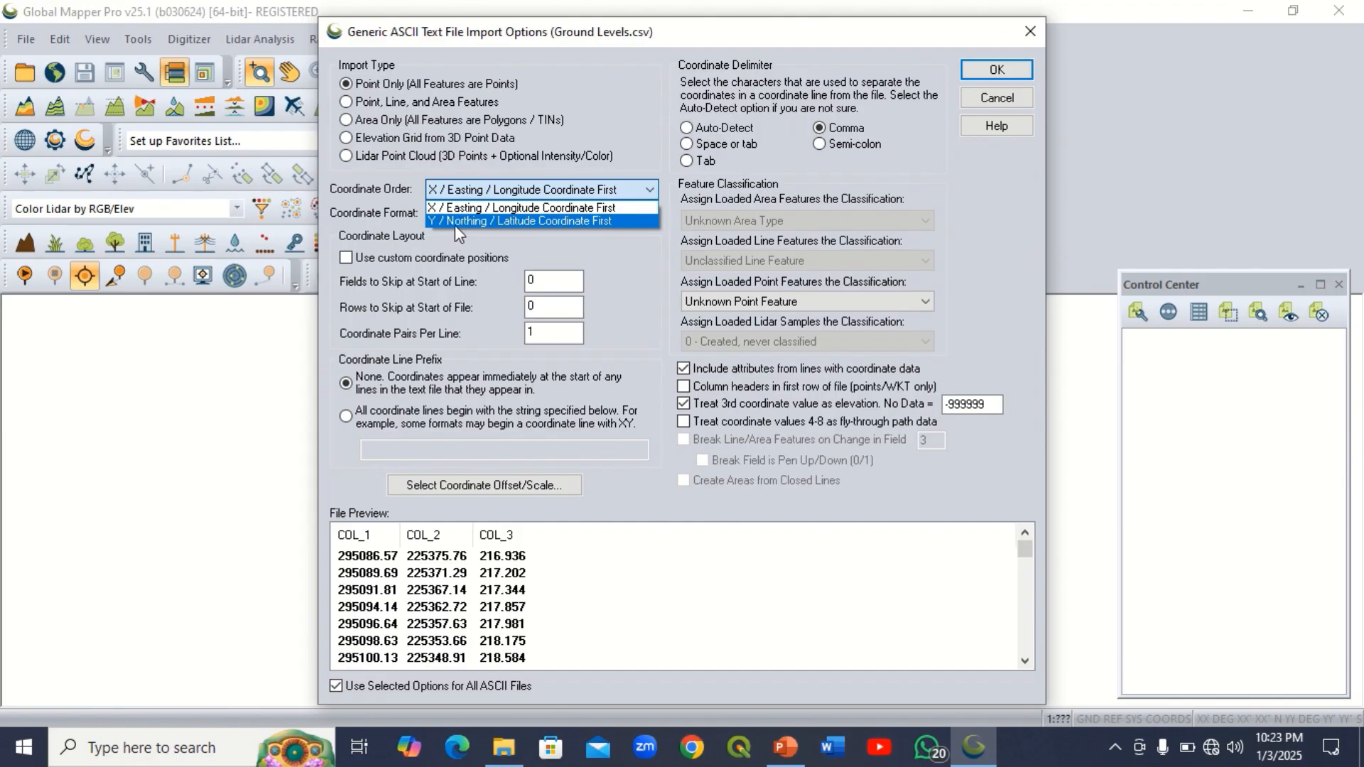
pyautogui.click(532, 228)
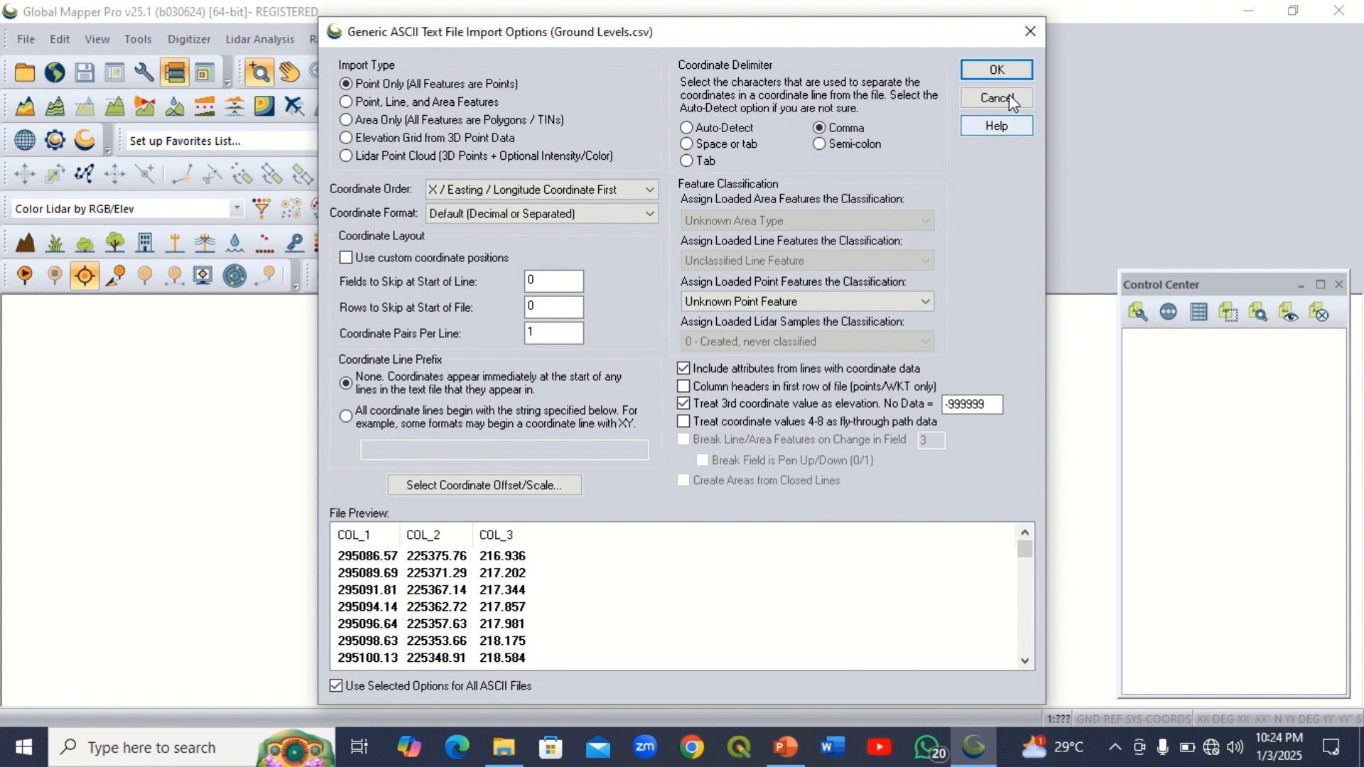
pyautogui.click(997, 71)
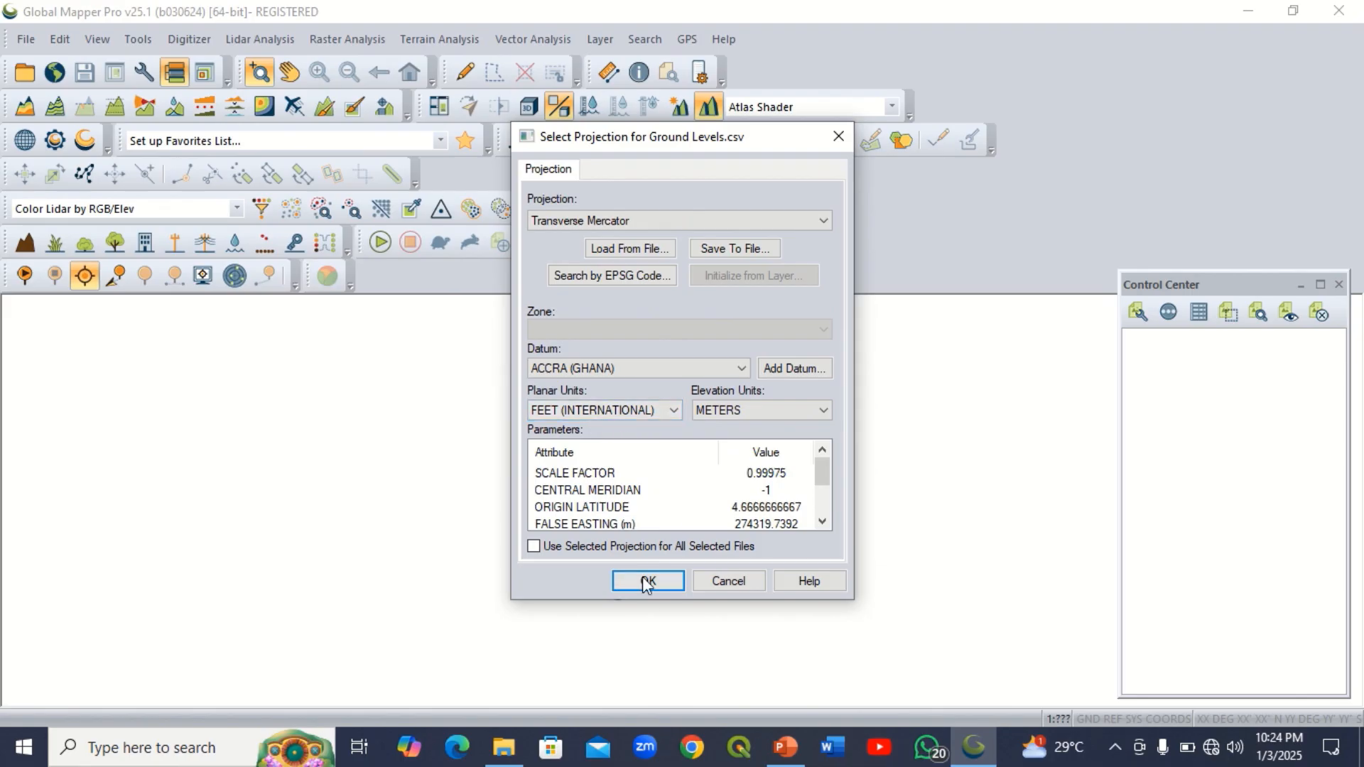
# - Check the projection parameters and load the points in Transverse Mercator, ACCRA (GHANA) datum, with planar units in international feet and elevations in meters
pyautogui.scroll(-1, 674, 474)
pyautogui.scroll(2, 651, 491)
pyautogui.scroll(-1, 667, 477)
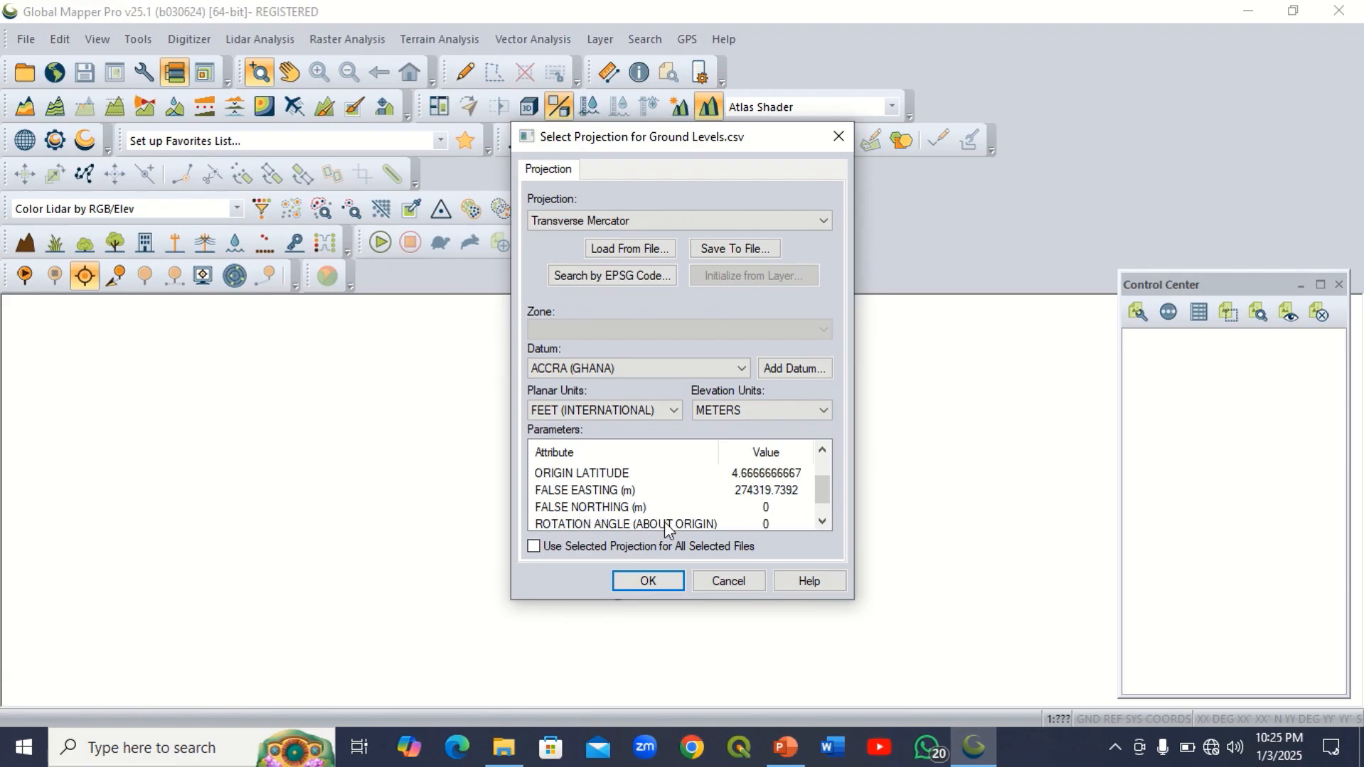
pyautogui.scroll(-1, 688, 509)
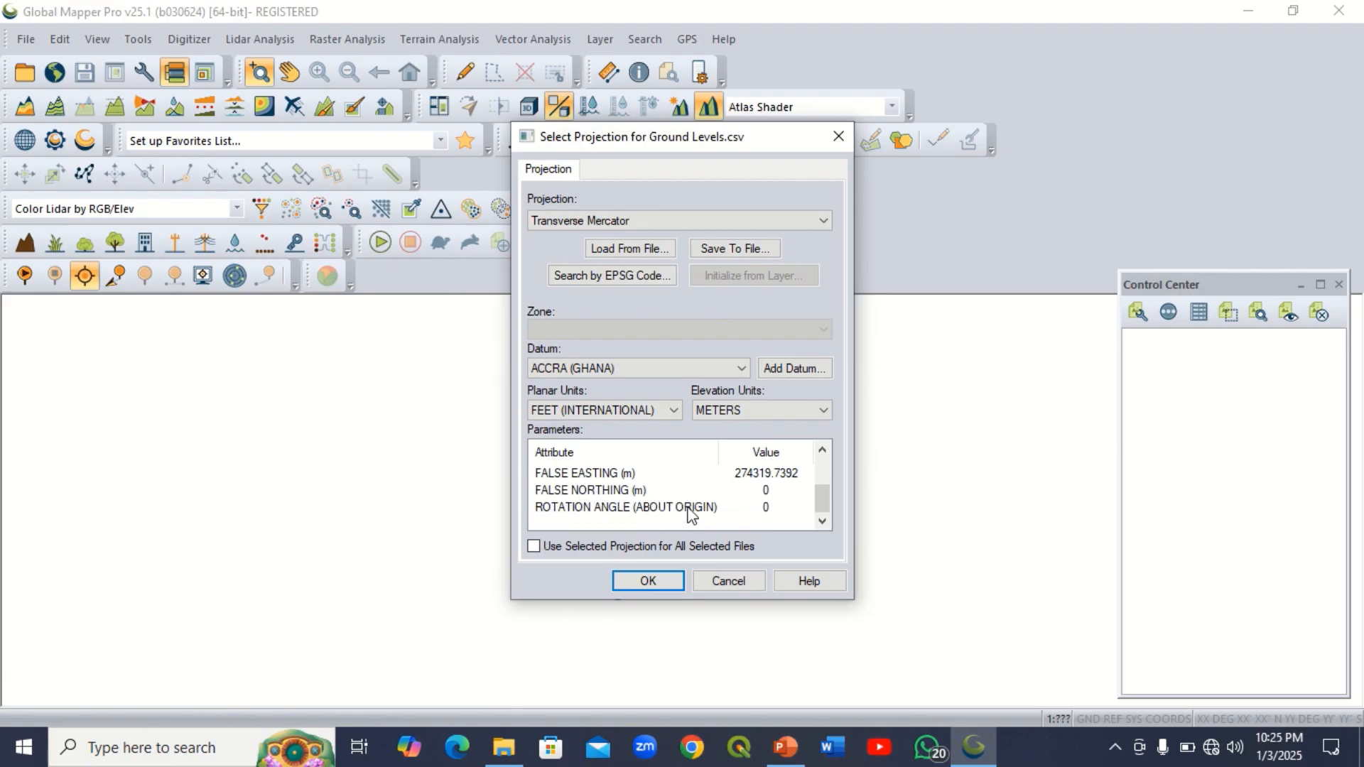
pyautogui.click(641, 581)
# - Examine the distribution and spacing of the imported ground level points across the site
pyautogui.scroll(-1, 509, 487)
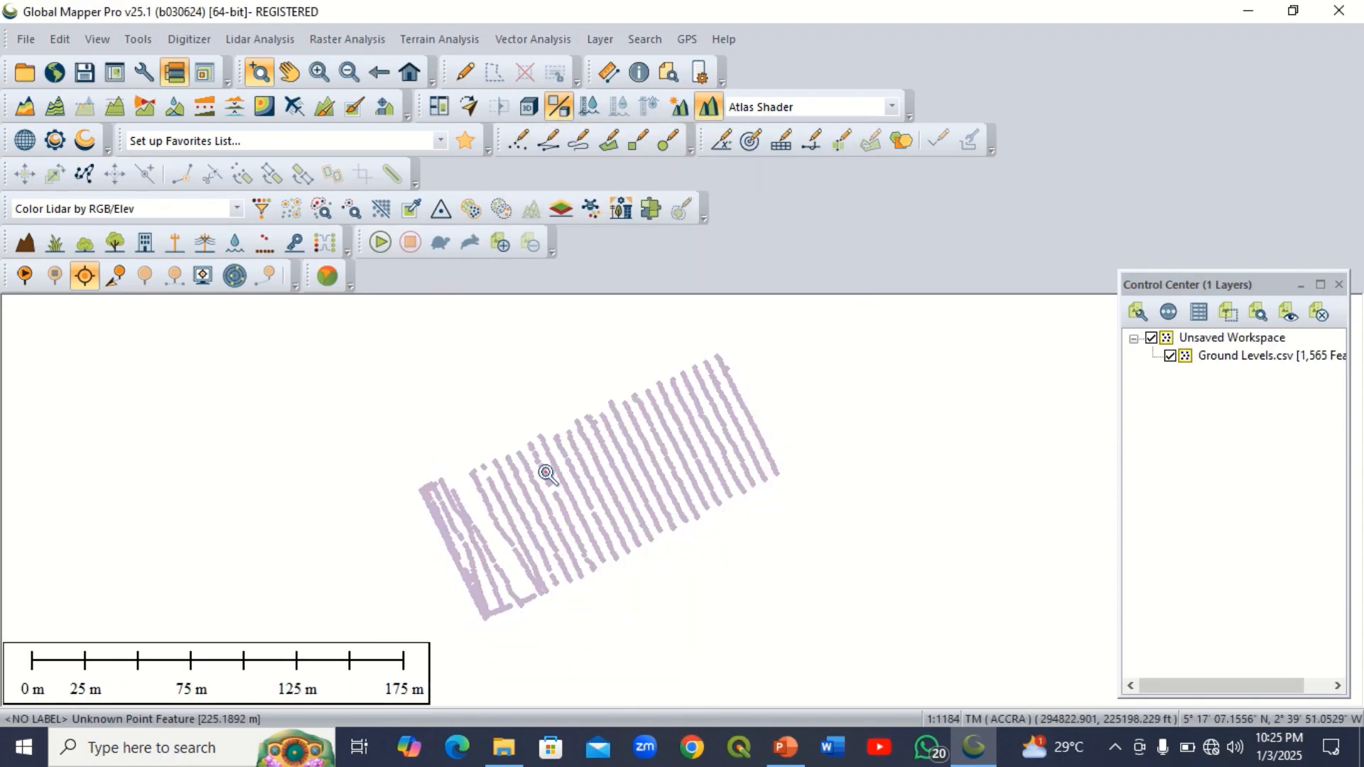
pyautogui.scroll(4, 529, 433)
pyautogui.scroll(2, 529, 434)
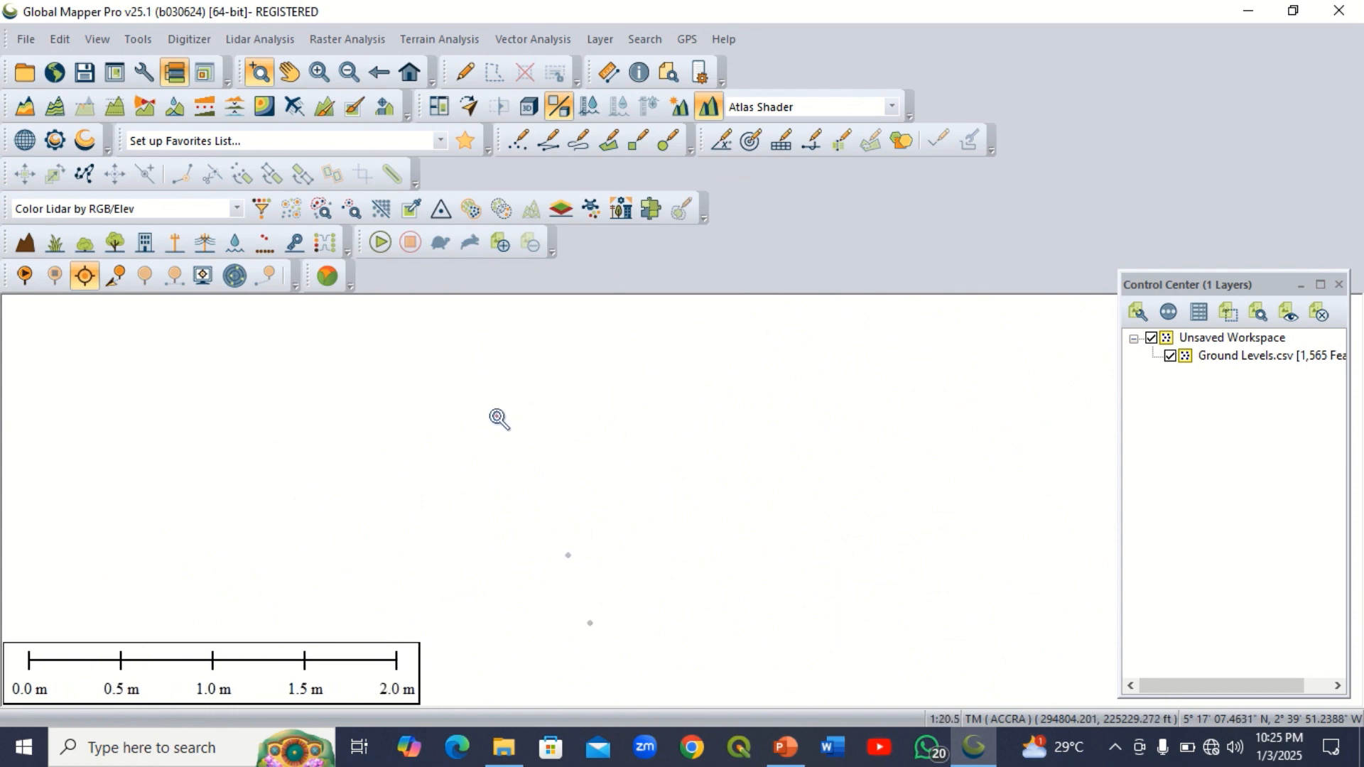
pyautogui.scroll(-2, 509, 416)
pyautogui.scroll(-5, 568, 446)
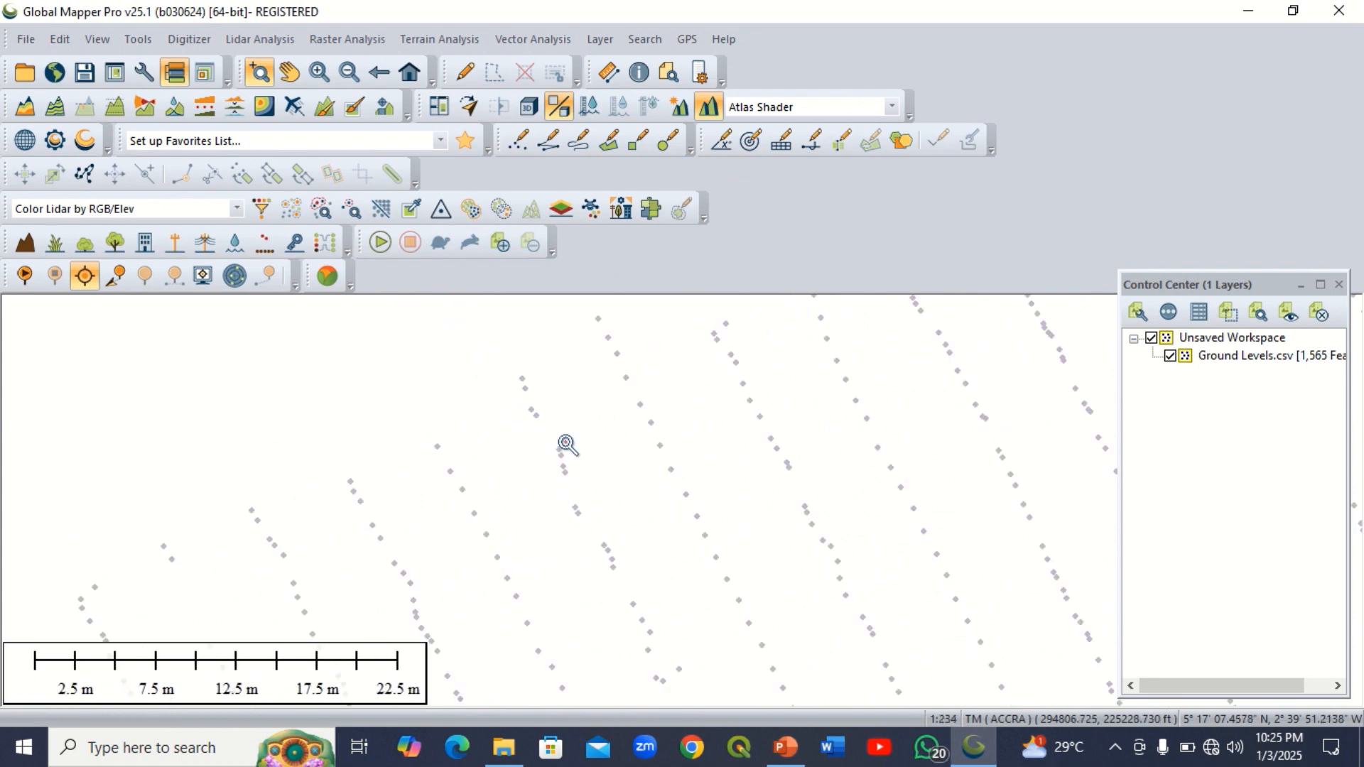
pyautogui.scroll(-1, 587, 450)
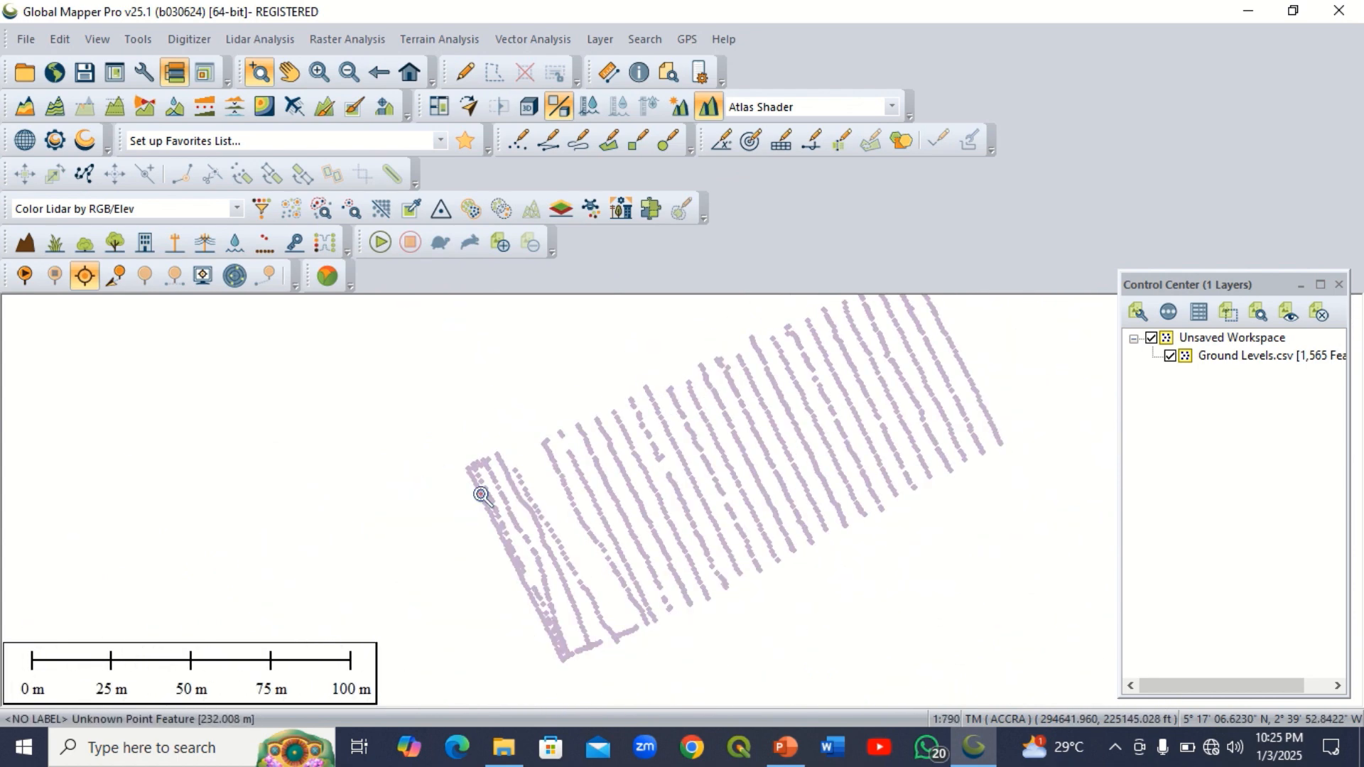
pyautogui.scroll(4, 581, 462)
pyautogui.scroll(-3, 535, 469)
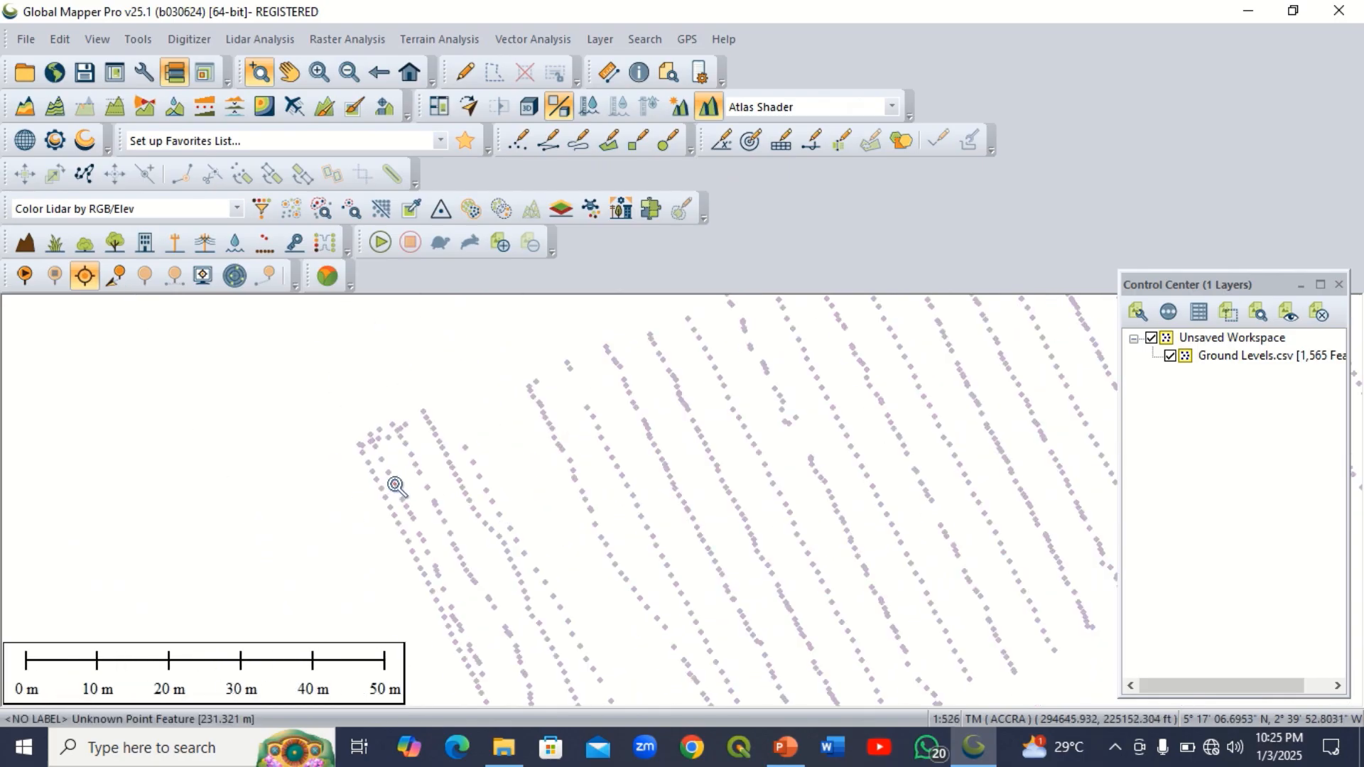
pyautogui.scroll(-2, 438, 478)
pyautogui.scroll(4, 658, 439)
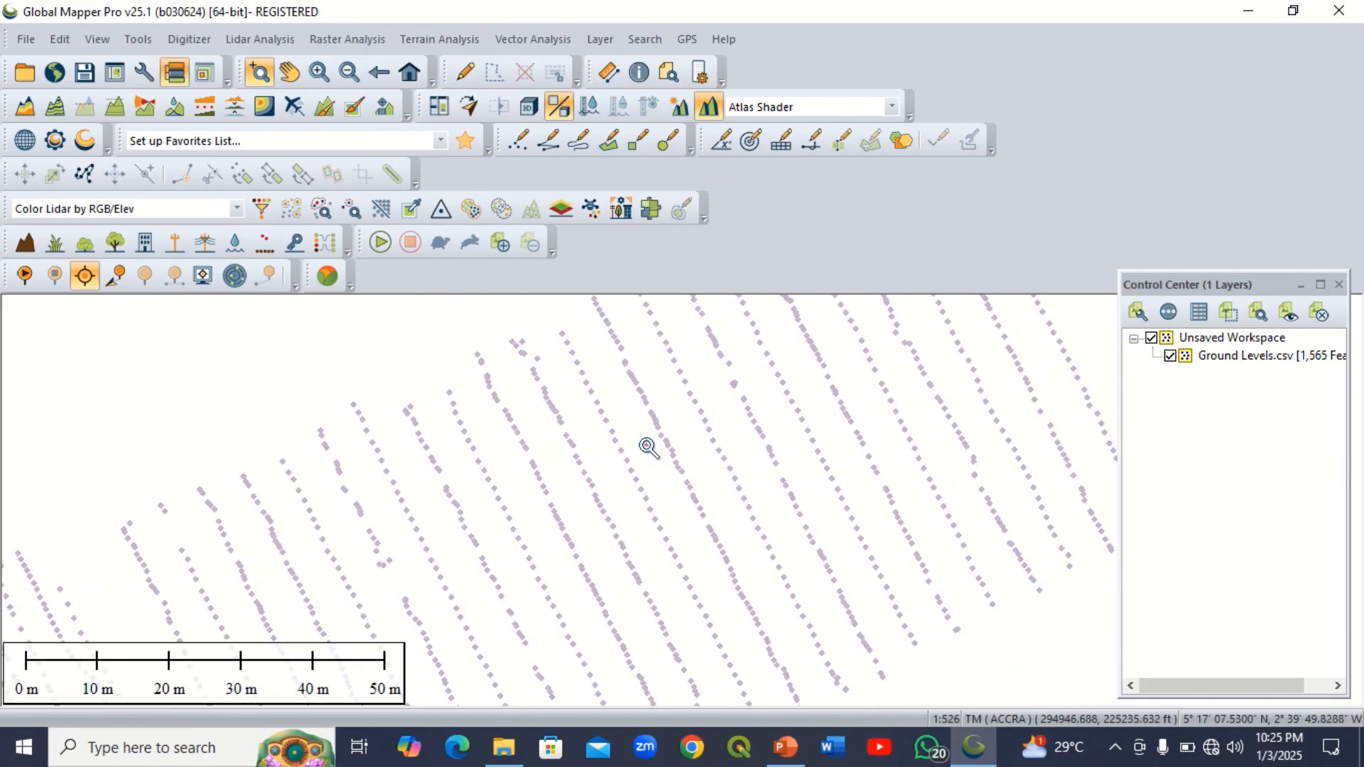
pyautogui.scroll(3, 678, 453)
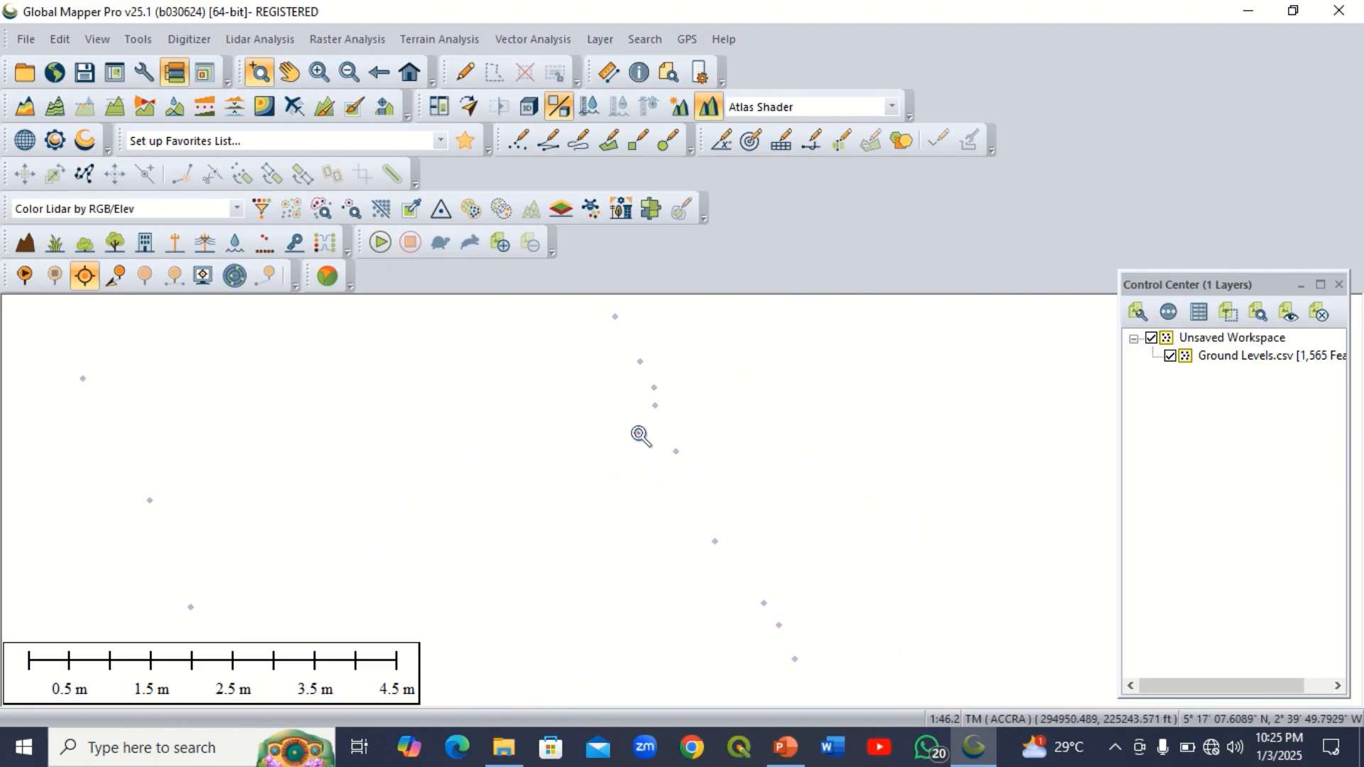
pyautogui.scroll(-3, 673, 424)
pyautogui.scroll(-5, 707, 426)
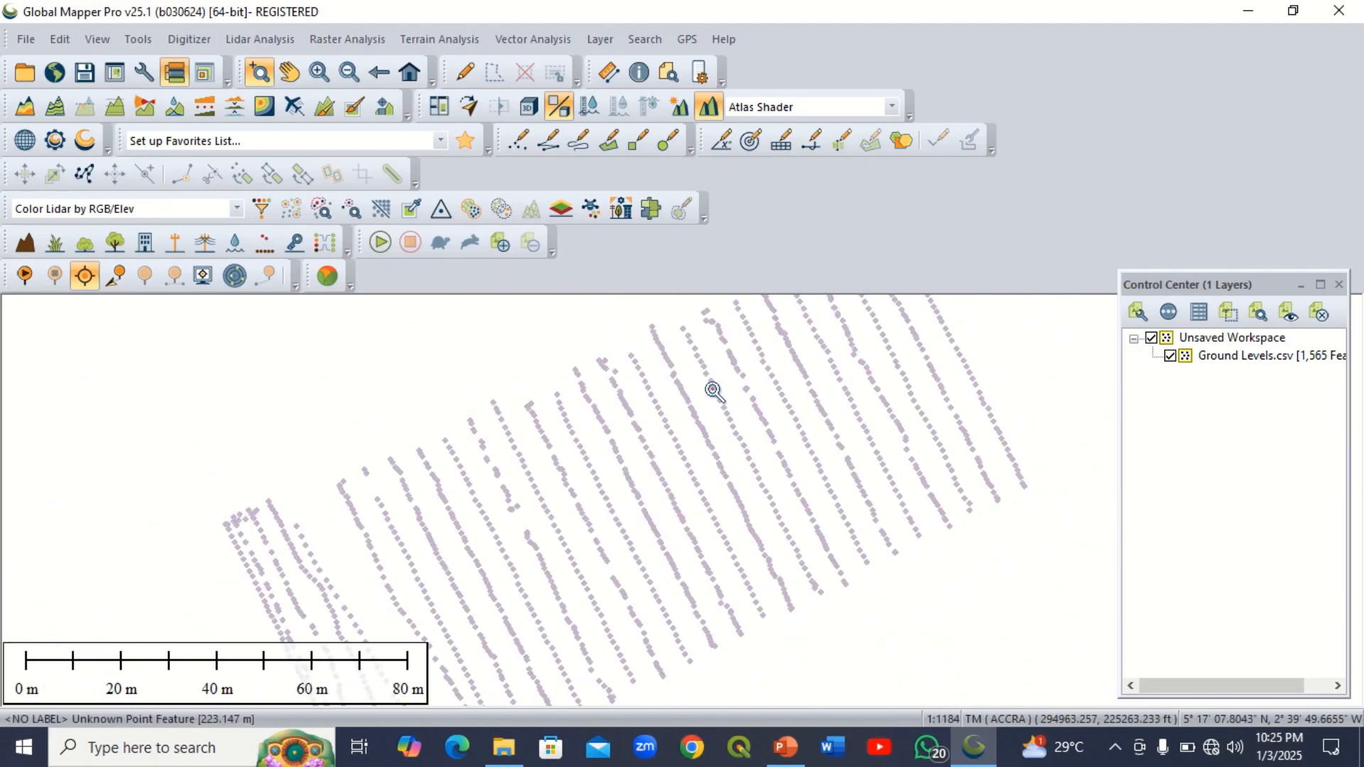
pyautogui.scroll(5, 554, 535)
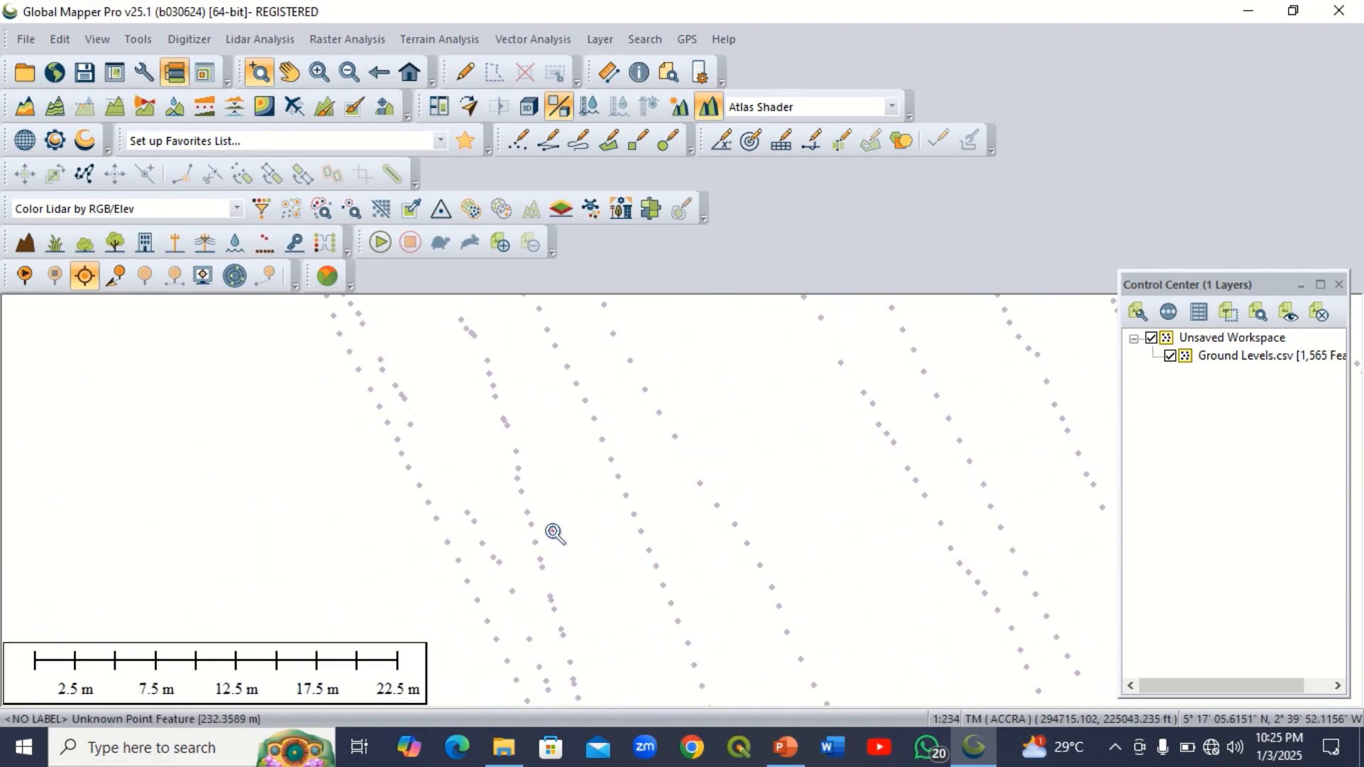
pyautogui.scroll(-2, 497, 542)
pyautogui.scroll(-2, 610, 481)
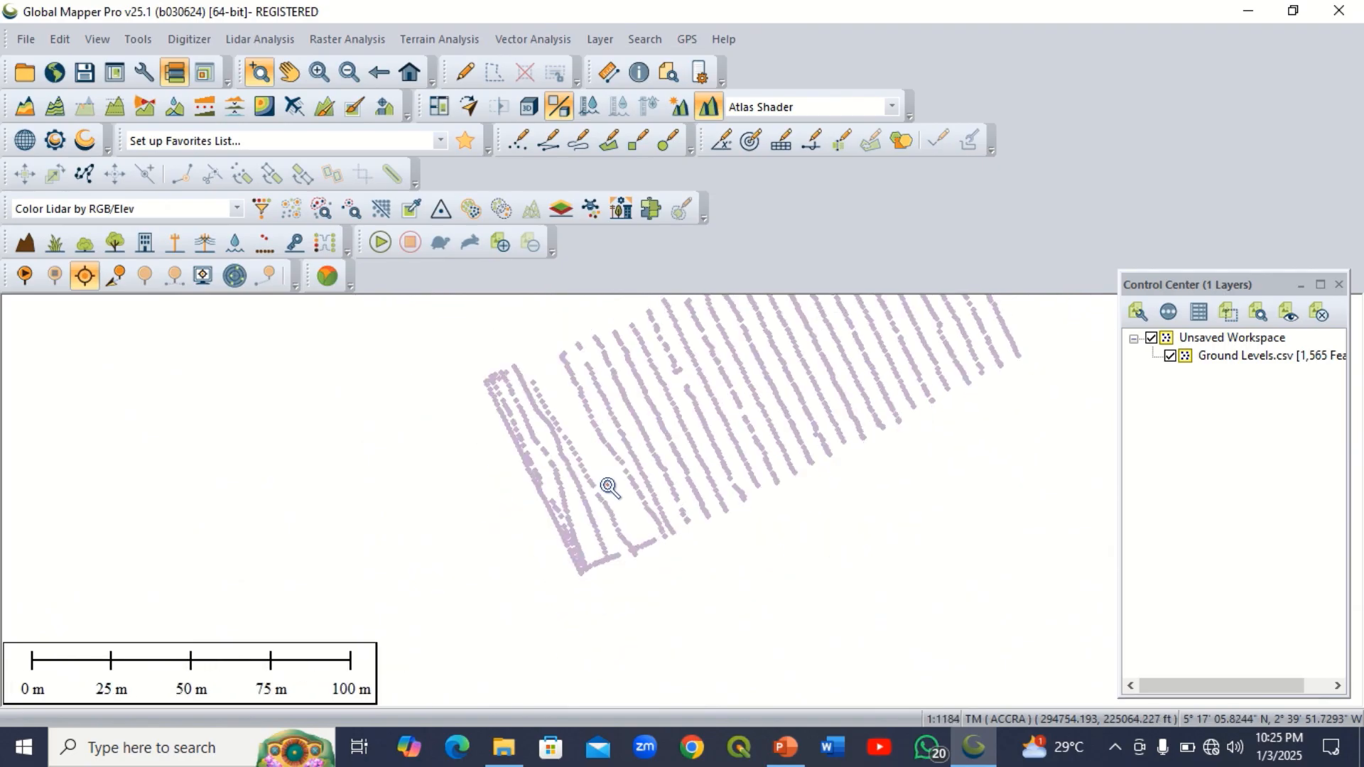
# - Create an elevation grid from the ground level points, using meters as vertical units and automatically determined optimal grid spacing
pyautogui.click(439, 44)
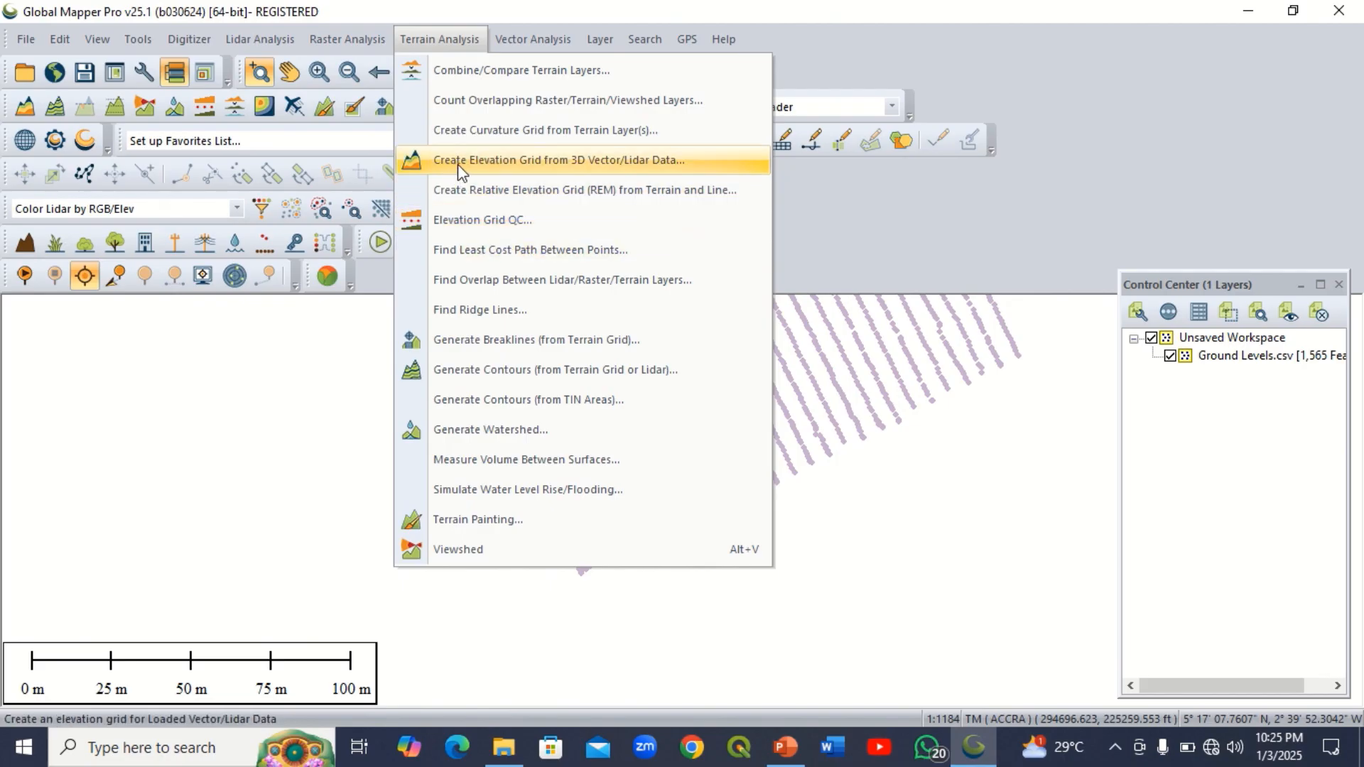
pyautogui.click(495, 166)
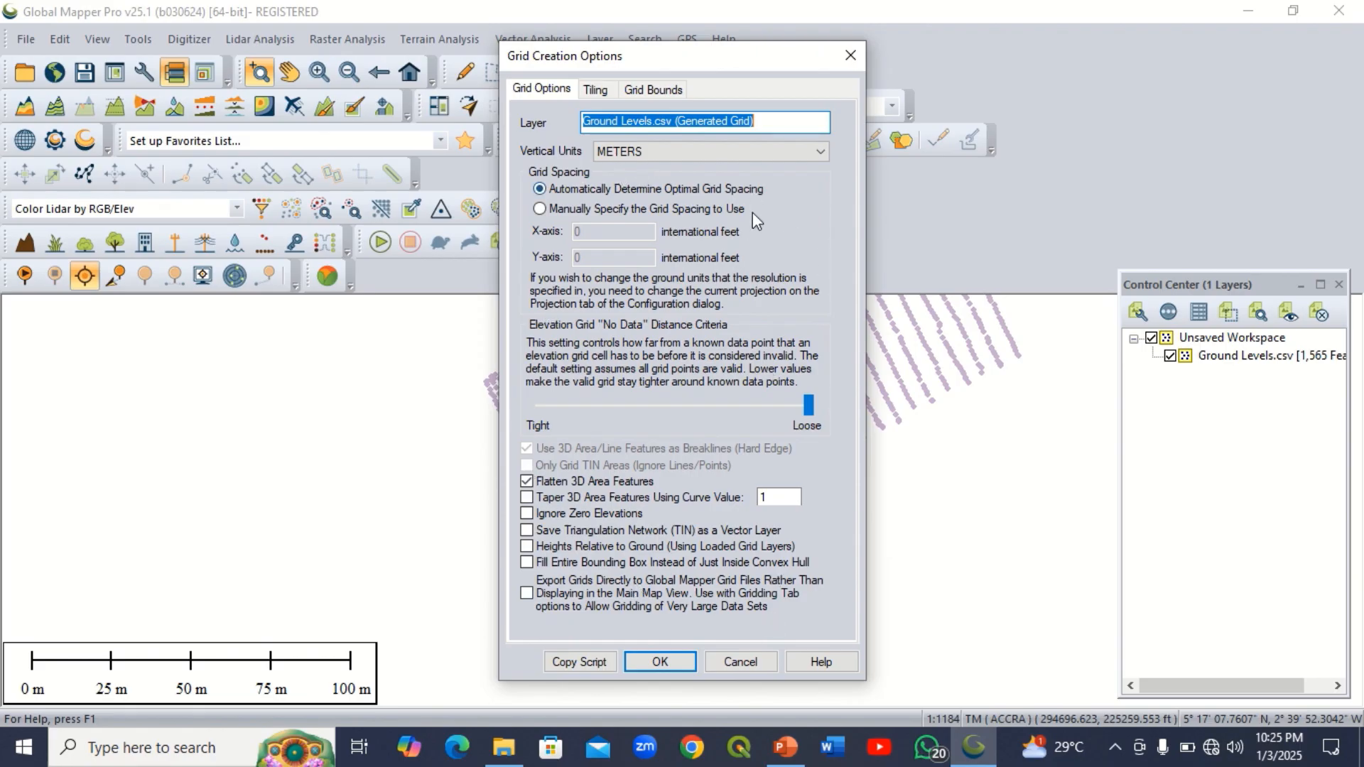
pyautogui.click(660, 662)
pyautogui.scroll(-2, 463, 524)
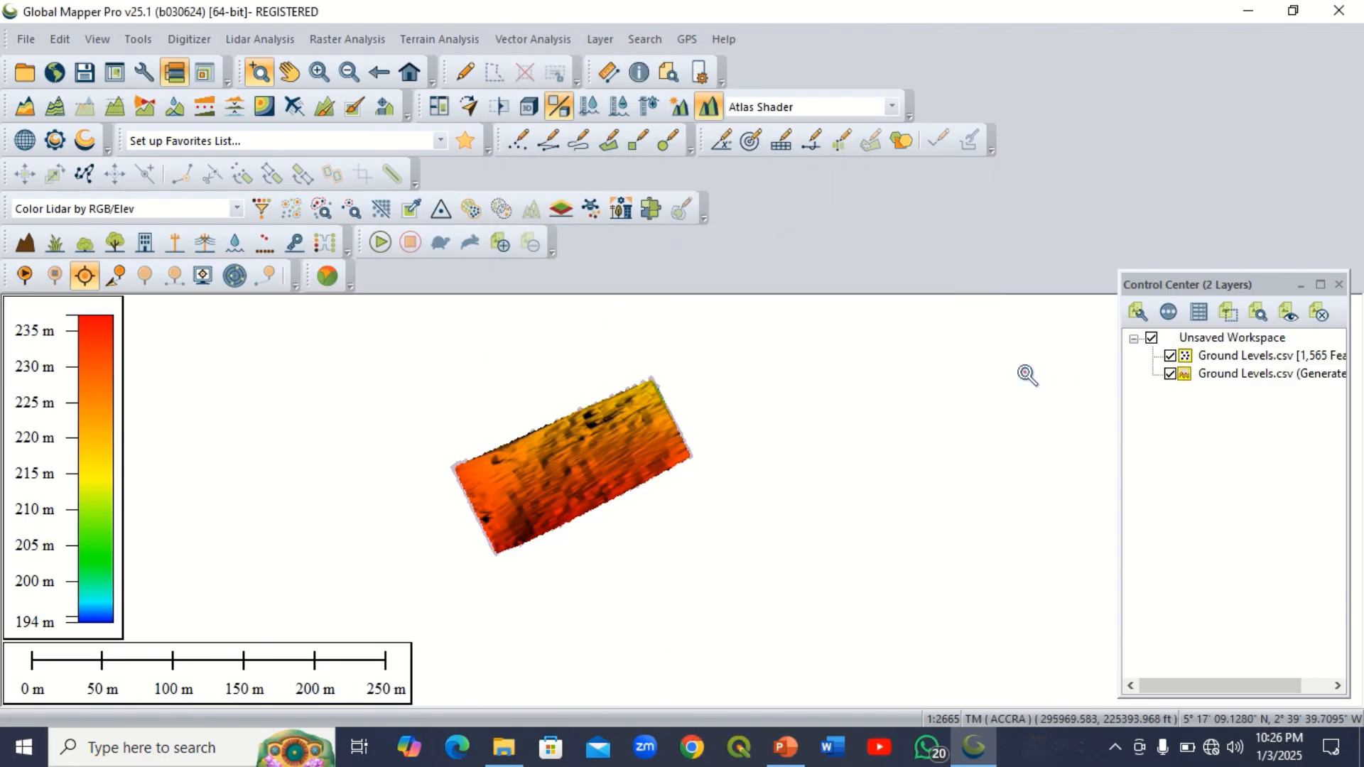
pyautogui.scroll(3, 554, 478)
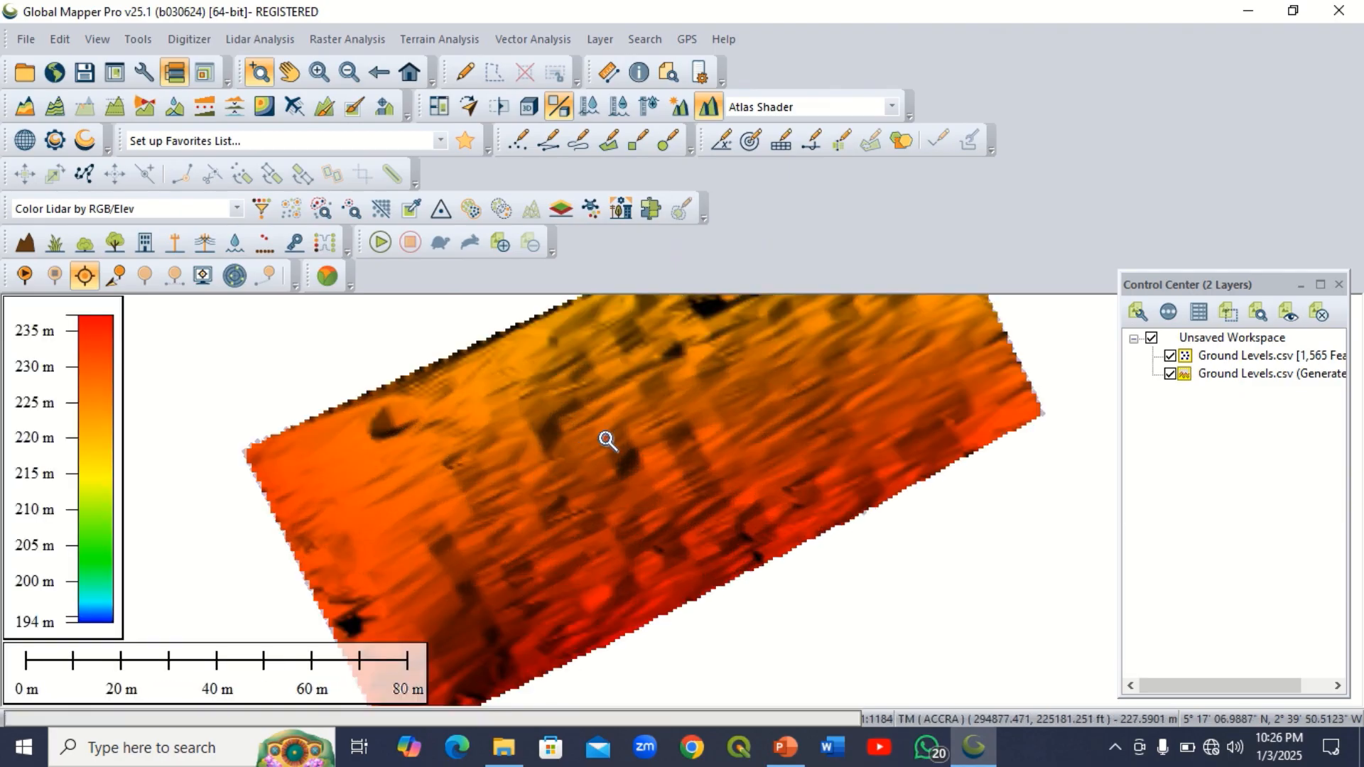
pyautogui.scroll(-2, 604, 442)
pyautogui.scroll(2, 724, 334)
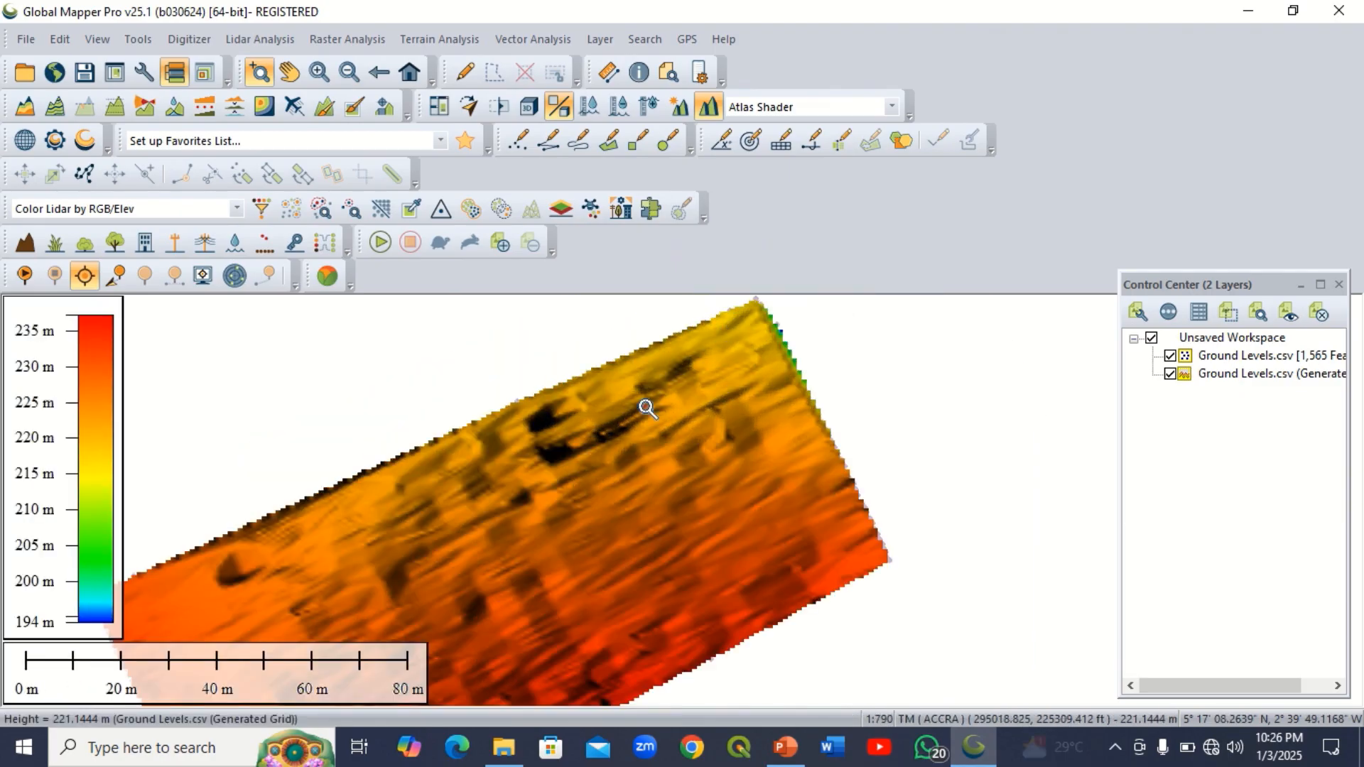
pyautogui.scroll(-2, 623, 405)
pyautogui.scroll(2, 478, 521)
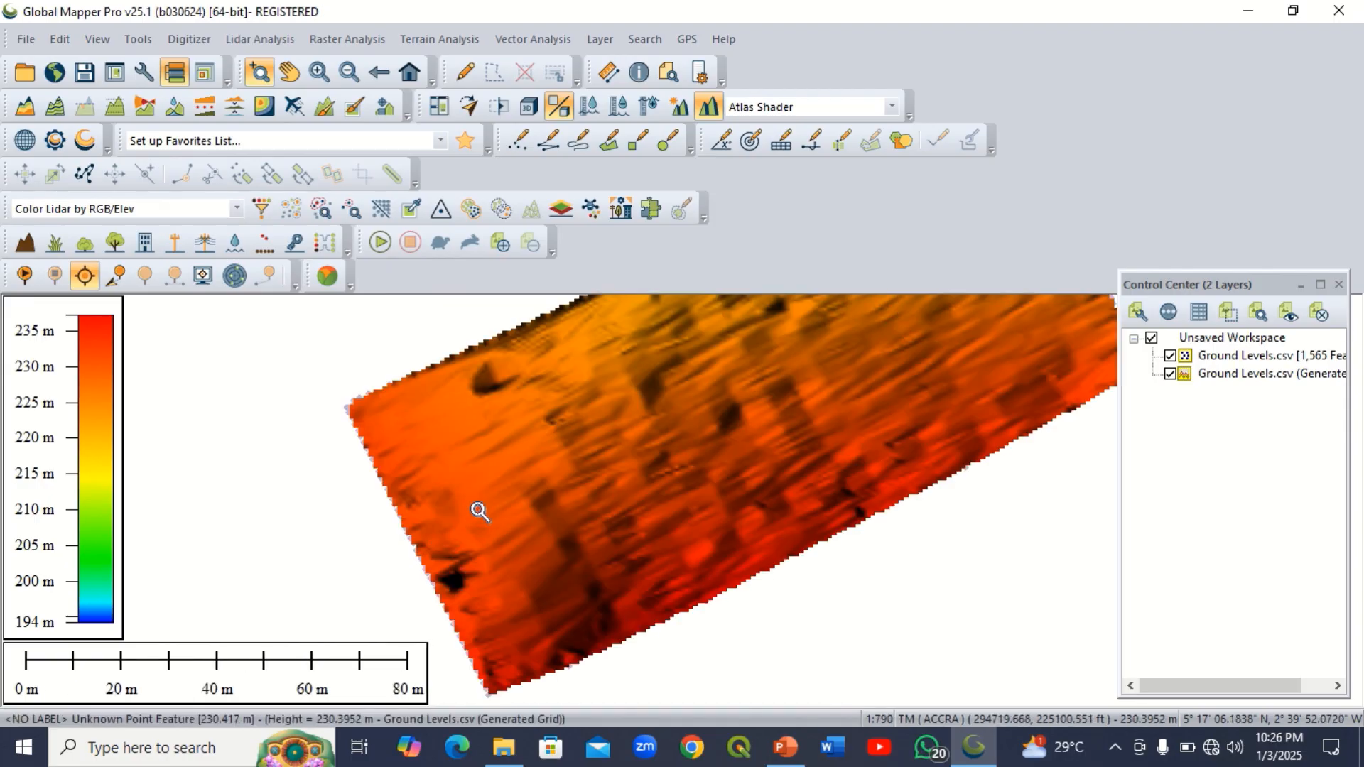
# - Examine the relief and colour shading of the generated elevation grid across the site
pyautogui.scroll(-2, 472, 557)
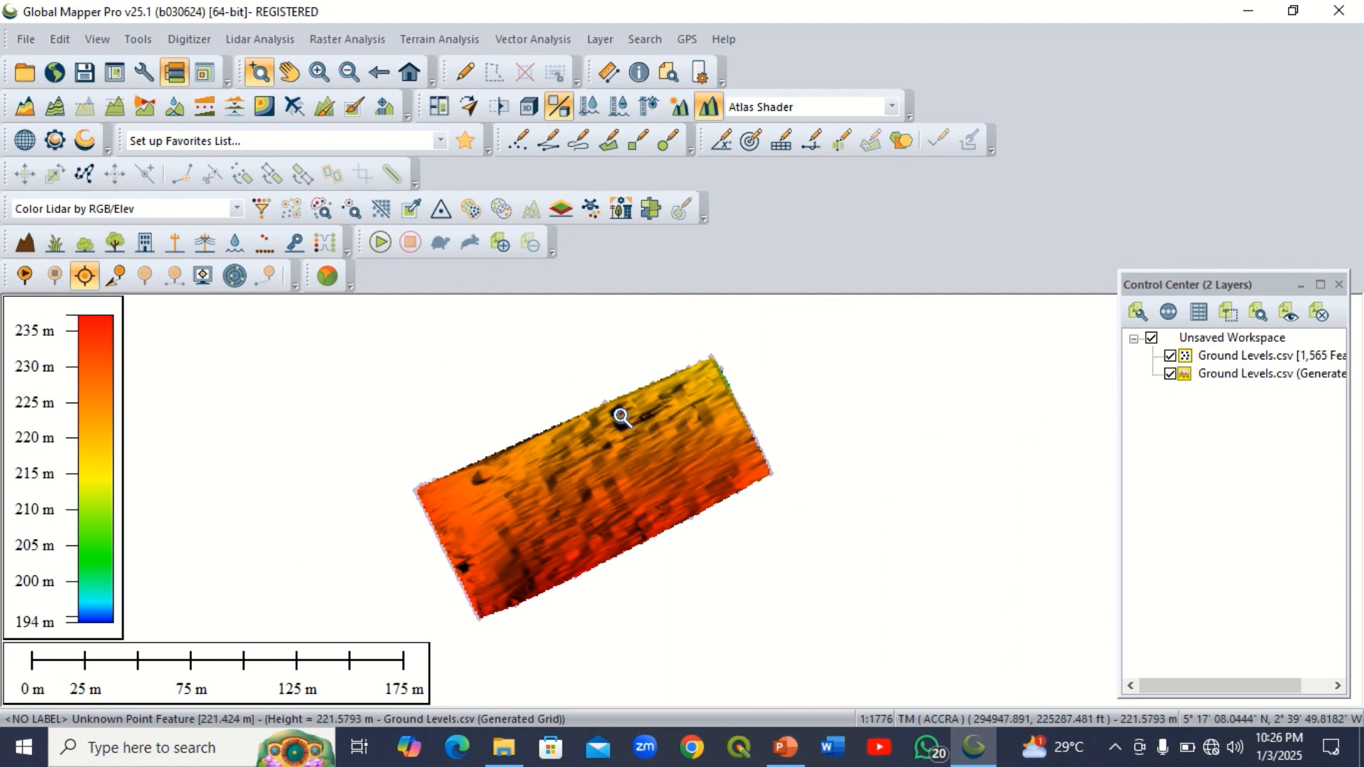
pyautogui.scroll(2, 618, 416)
pyautogui.scroll(-1, 739, 407)
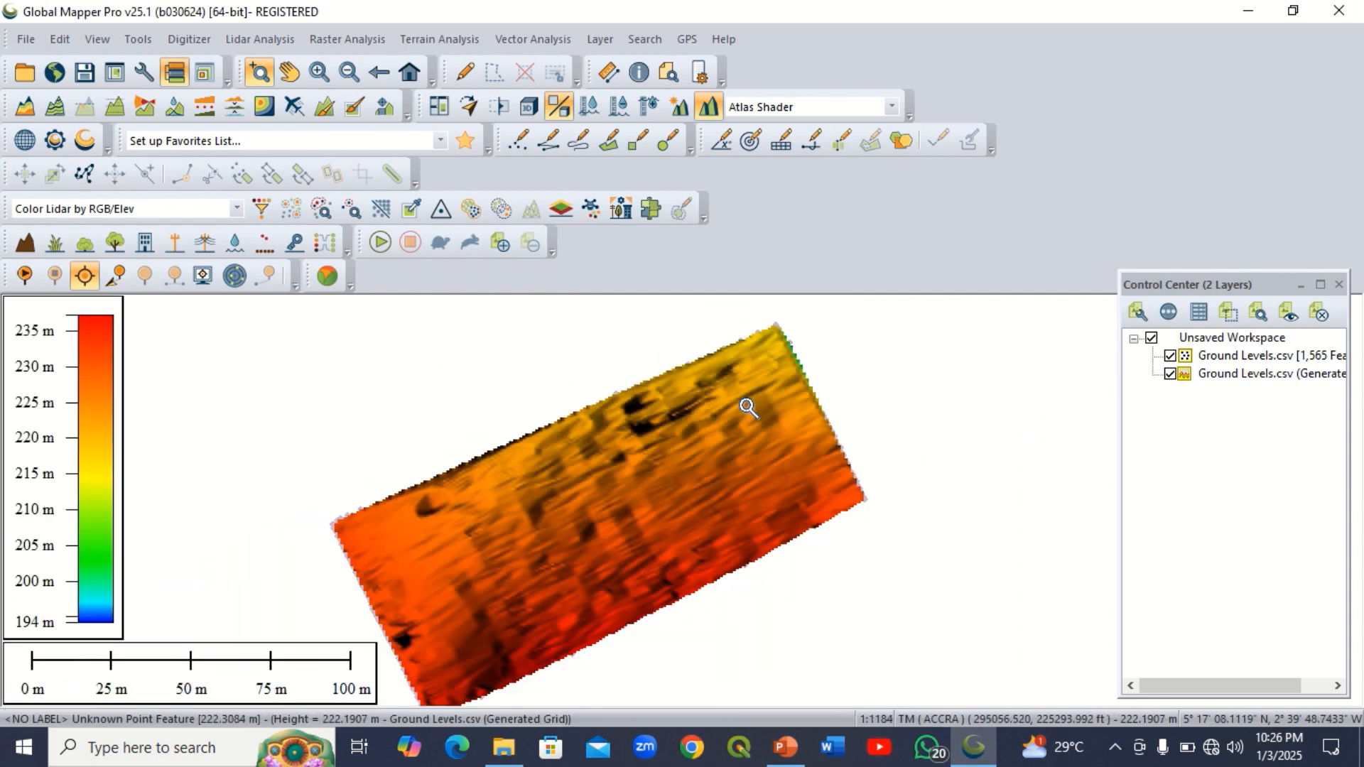
pyautogui.scroll(-1, 779, 377)
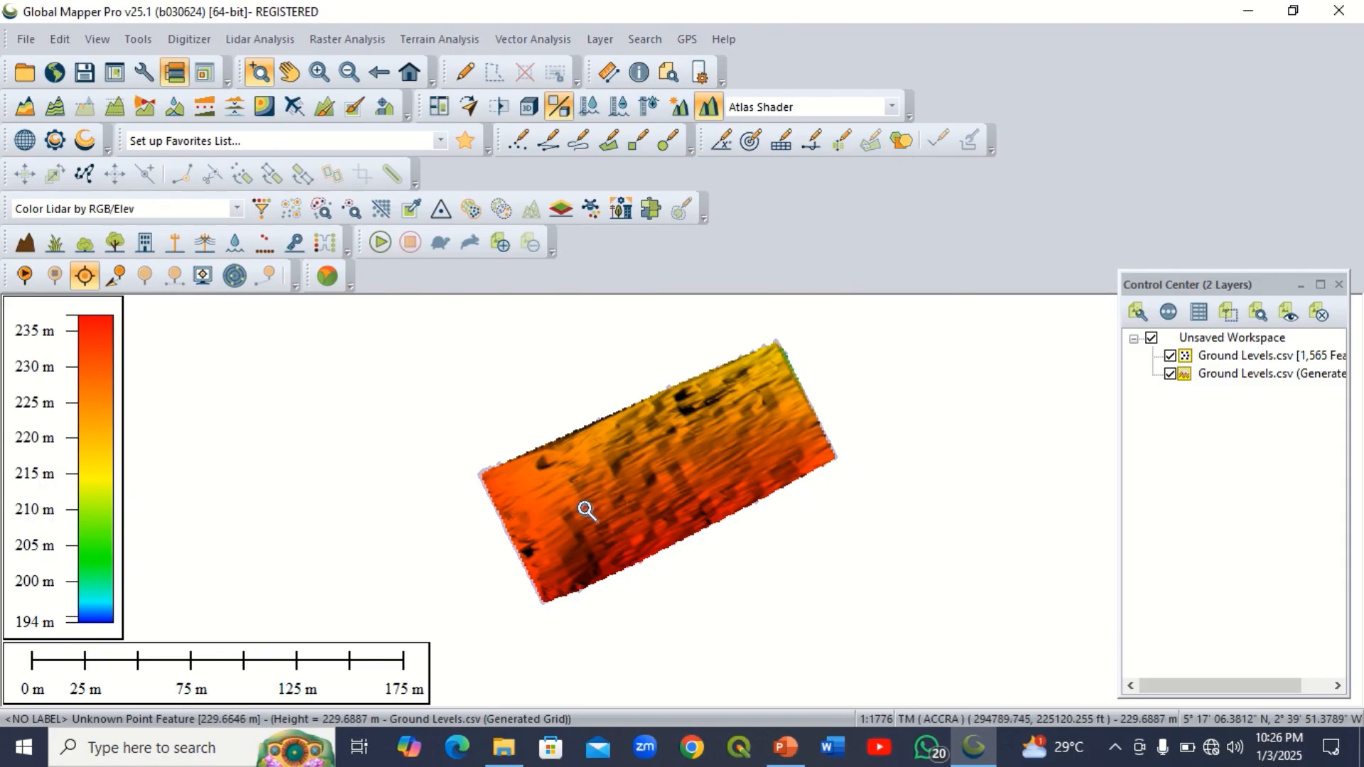
pyautogui.scroll(1, 587, 509)
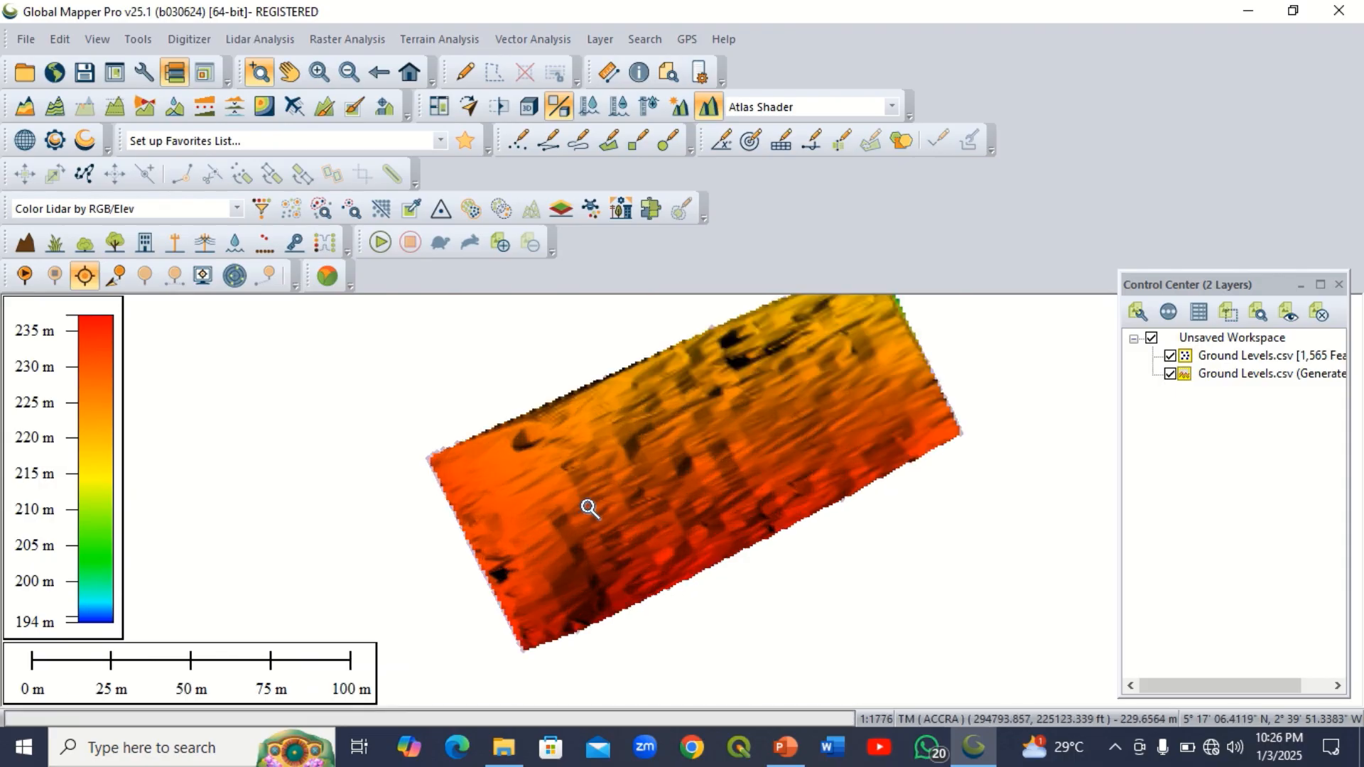
pyautogui.scroll(-2, 586, 497)
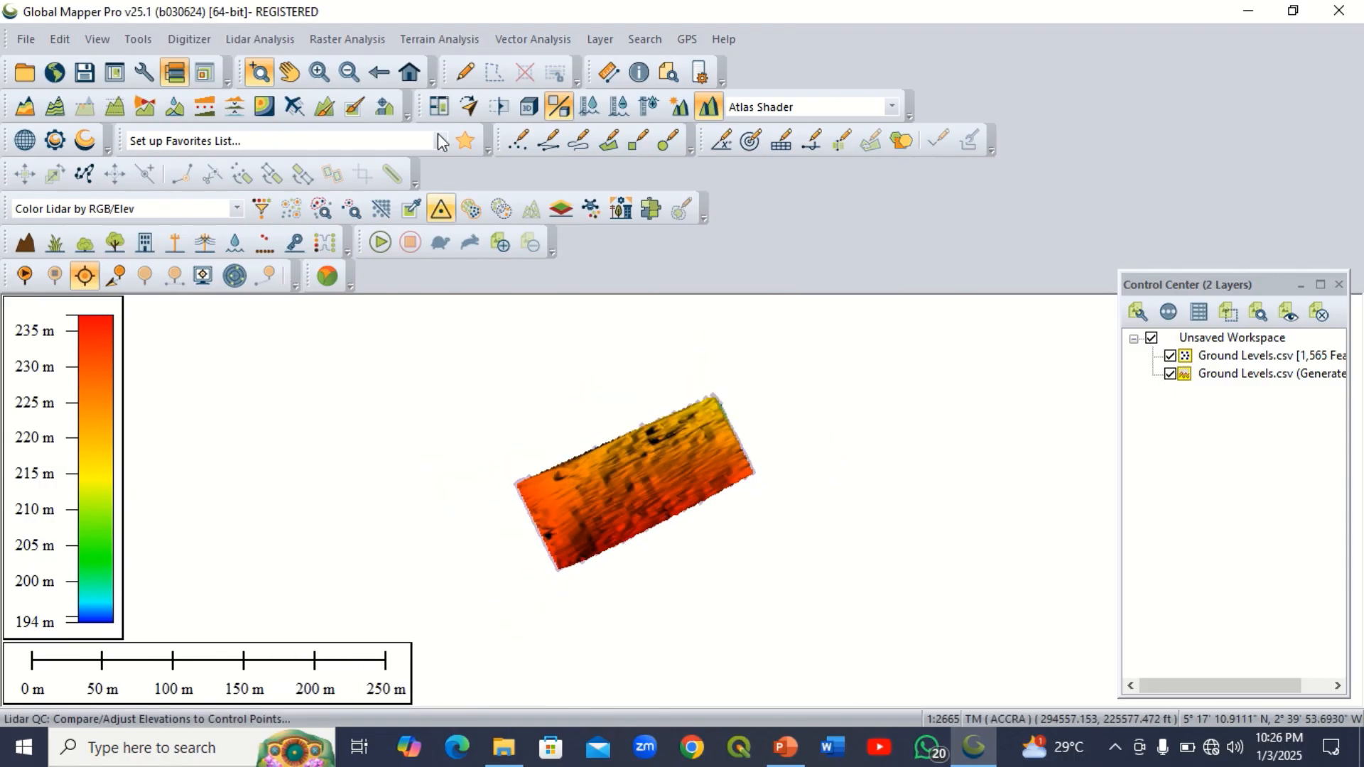
# - Set up terrain-grid contours with minor multiplier 4, major multiplier 1 and interpolation of small data gaps, and try to generate them
pyautogui.click(429, 40)
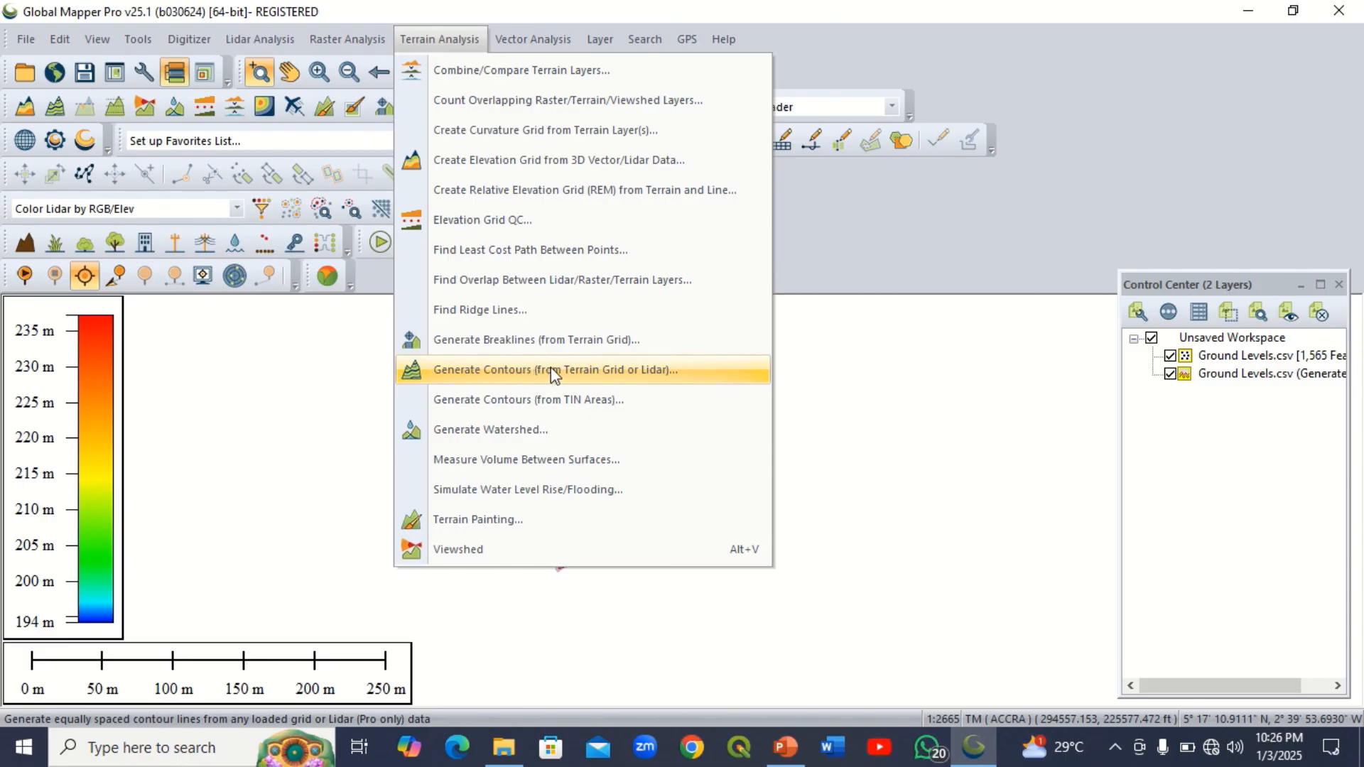
pyautogui.click(584, 374)
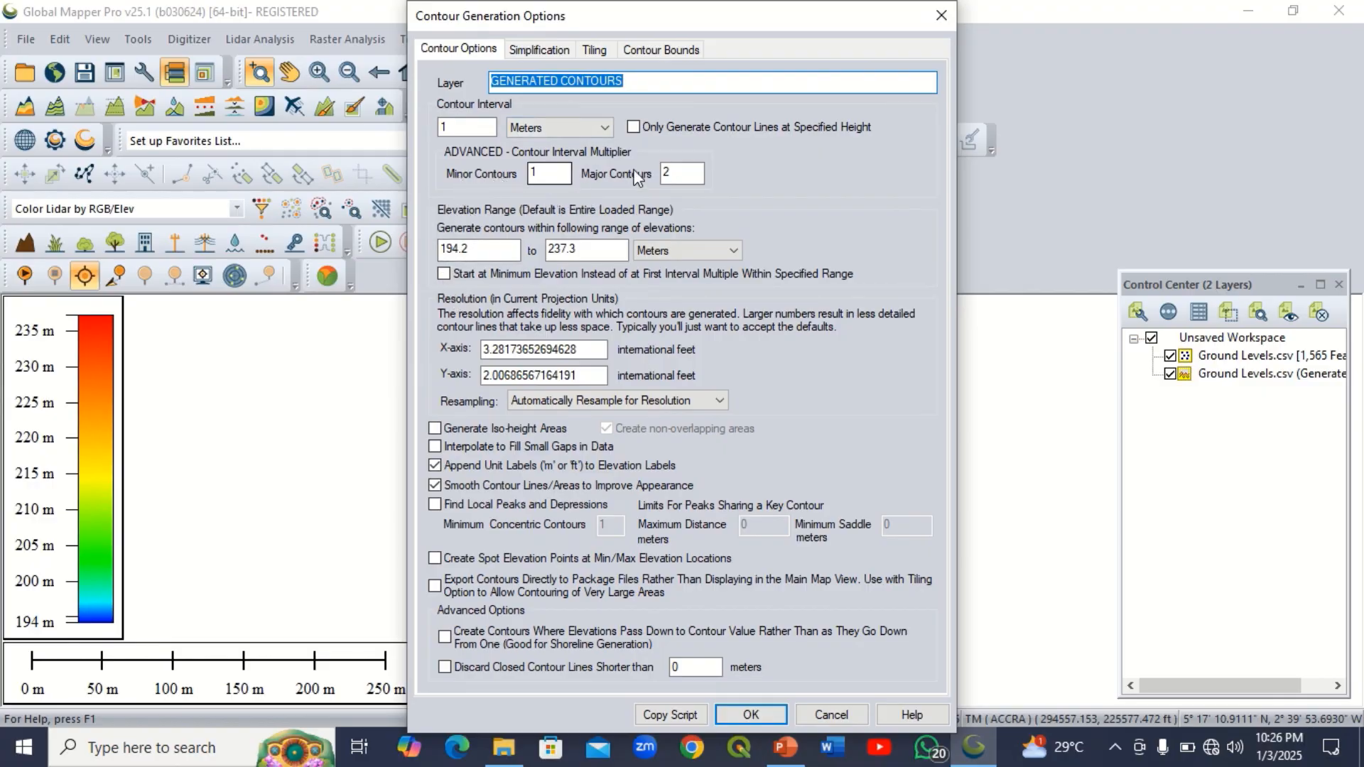
pyautogui.click(673, 172)
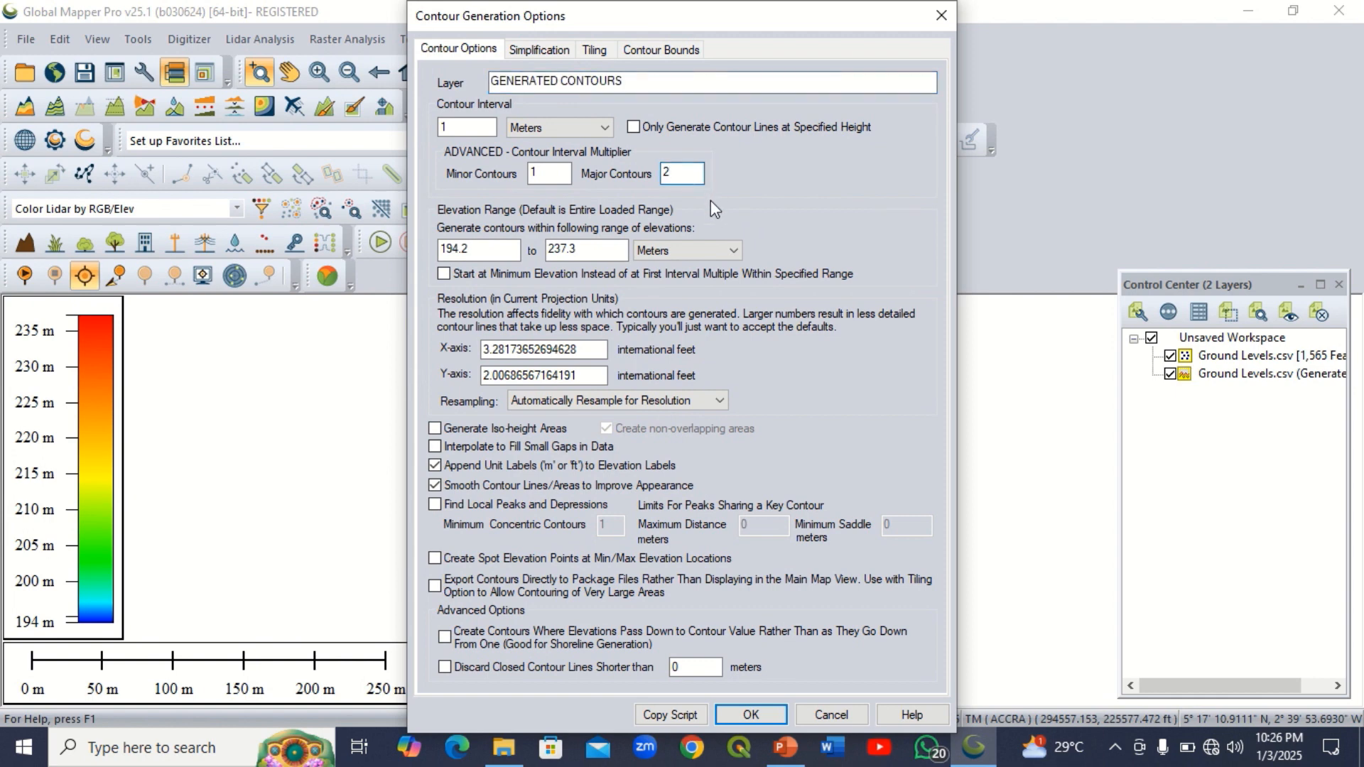
pyautogui.press('BackSpace')
pyautogui.click(544, 176)
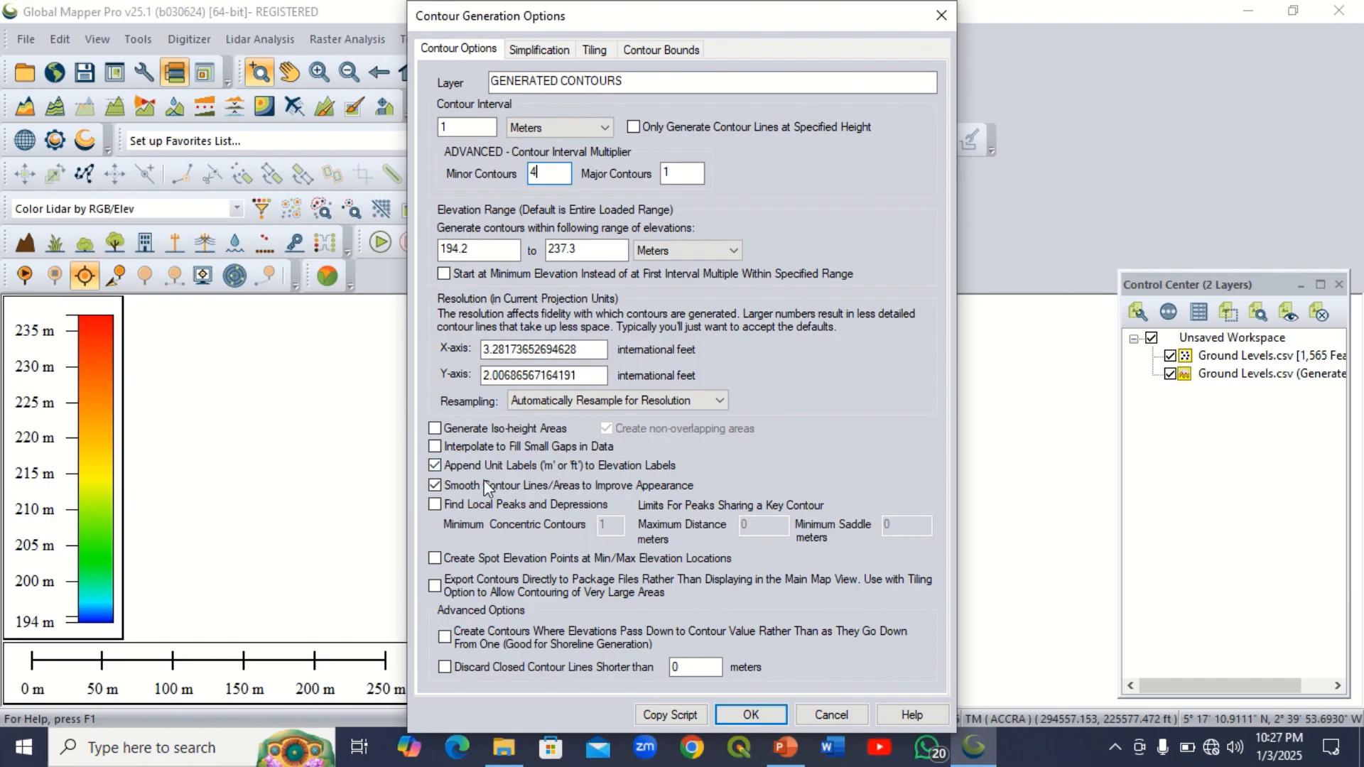
pyautogui.click(436, 449)
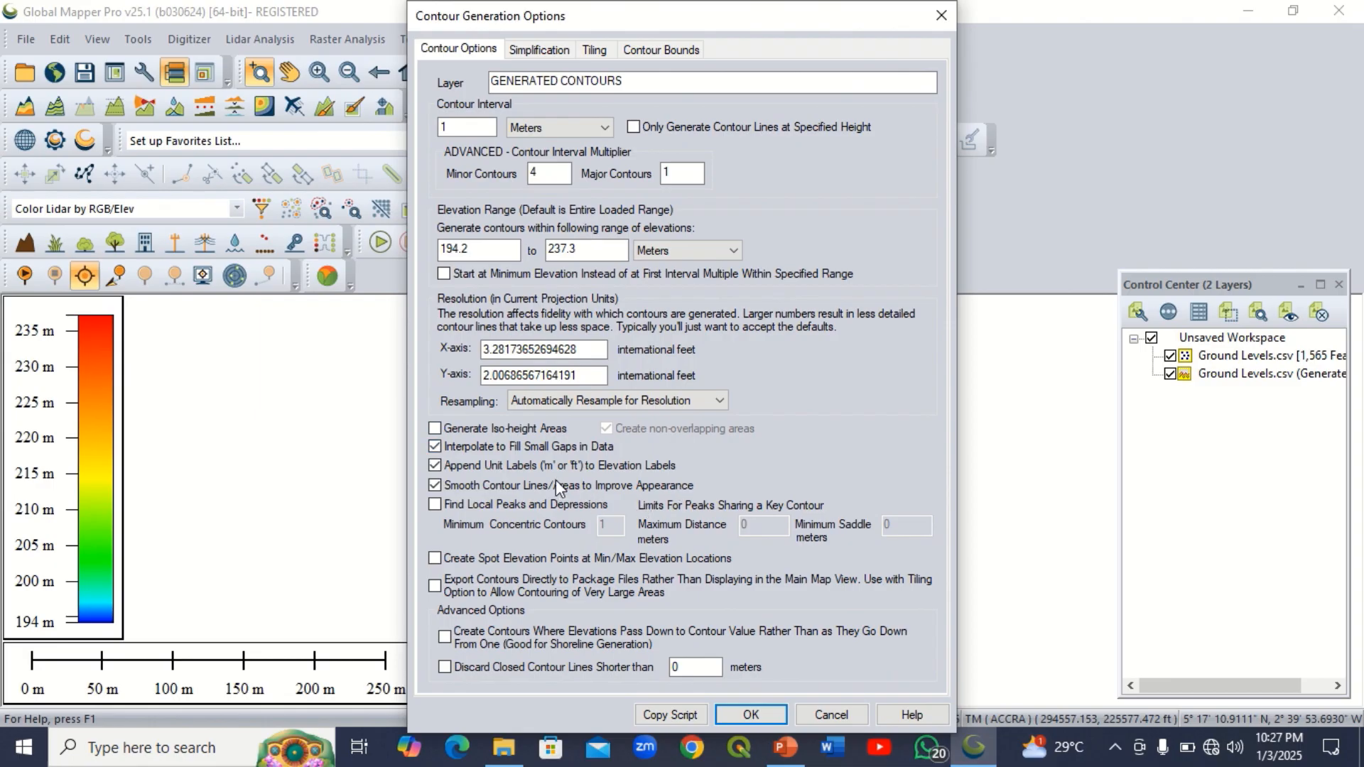
pyautogui.click(736, 714)
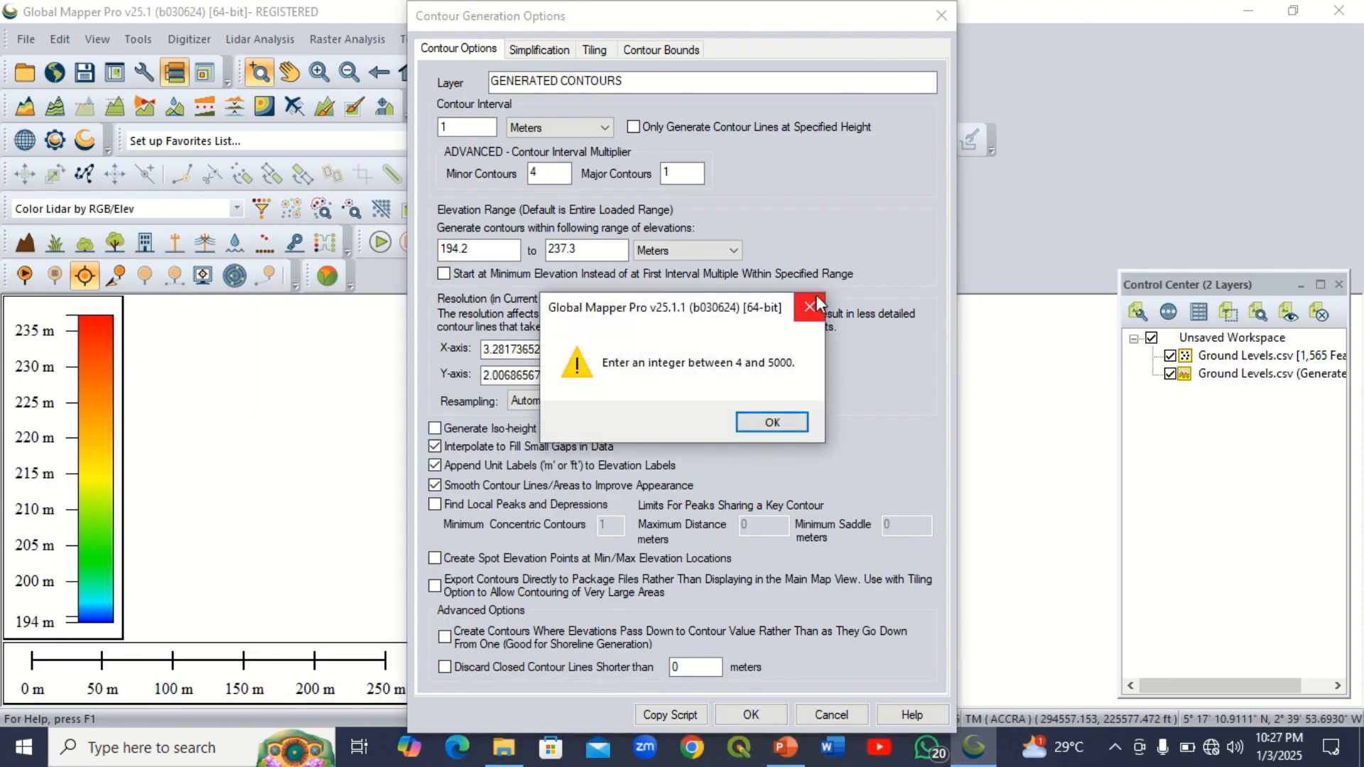
pyautogui.click(816, 297)
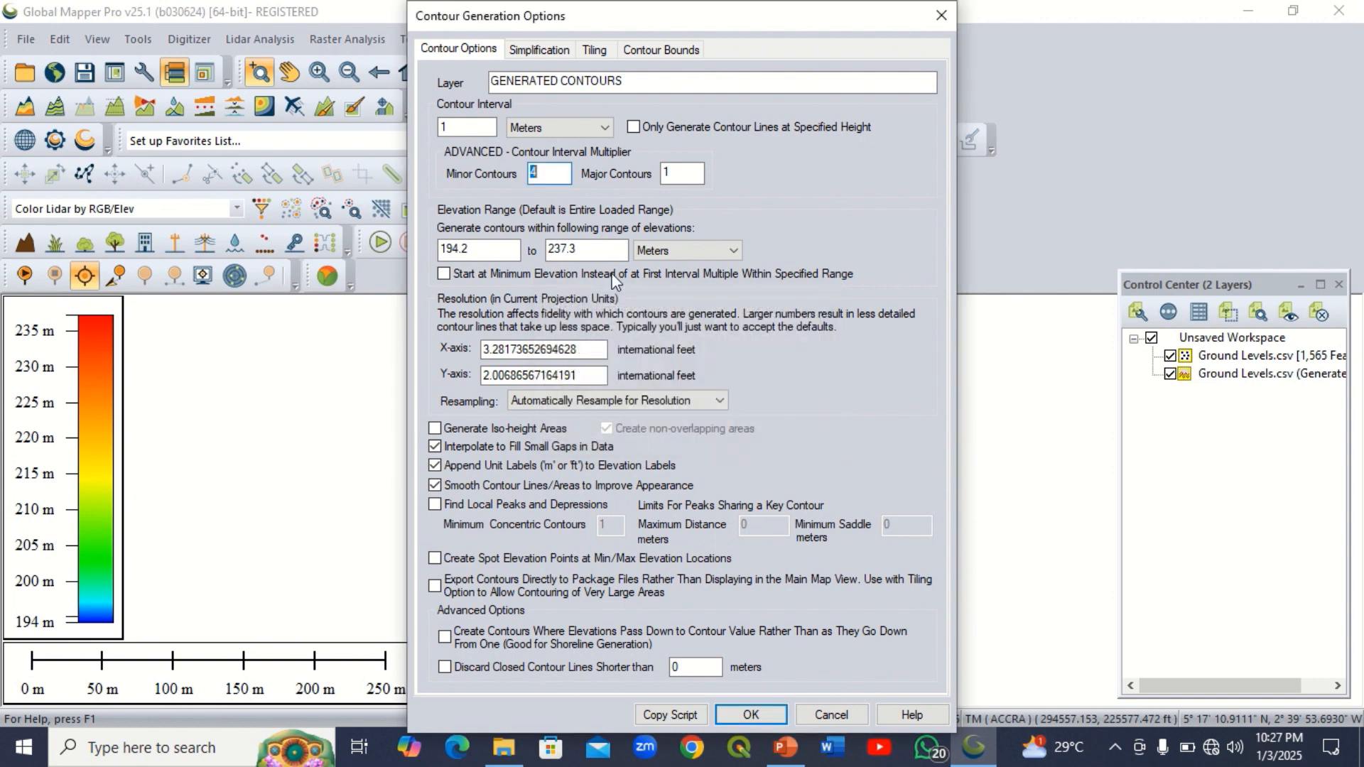
# - Try to generate the contours with a major contour multiplier of 2
pyautogui.click(674, 174)
pyautogui.write('2')
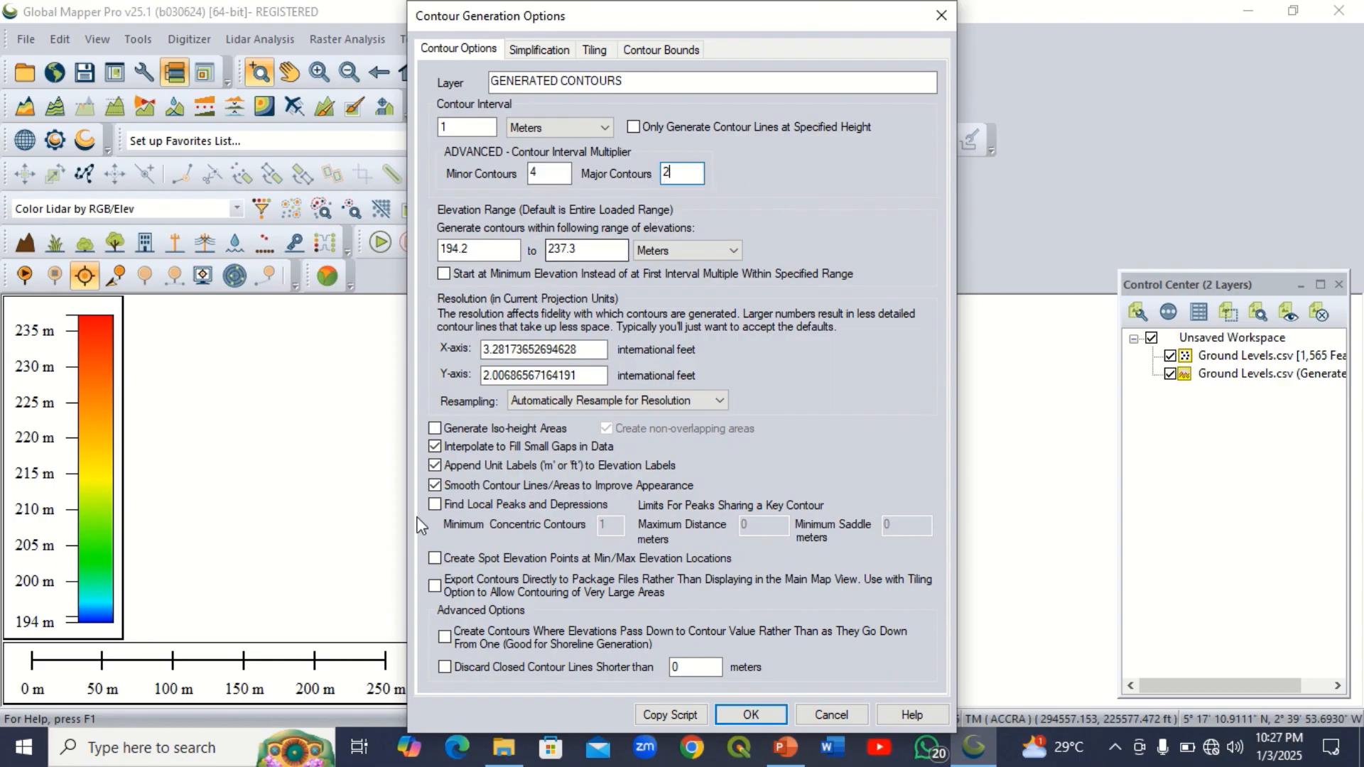
pyautogui.click(756, 718)
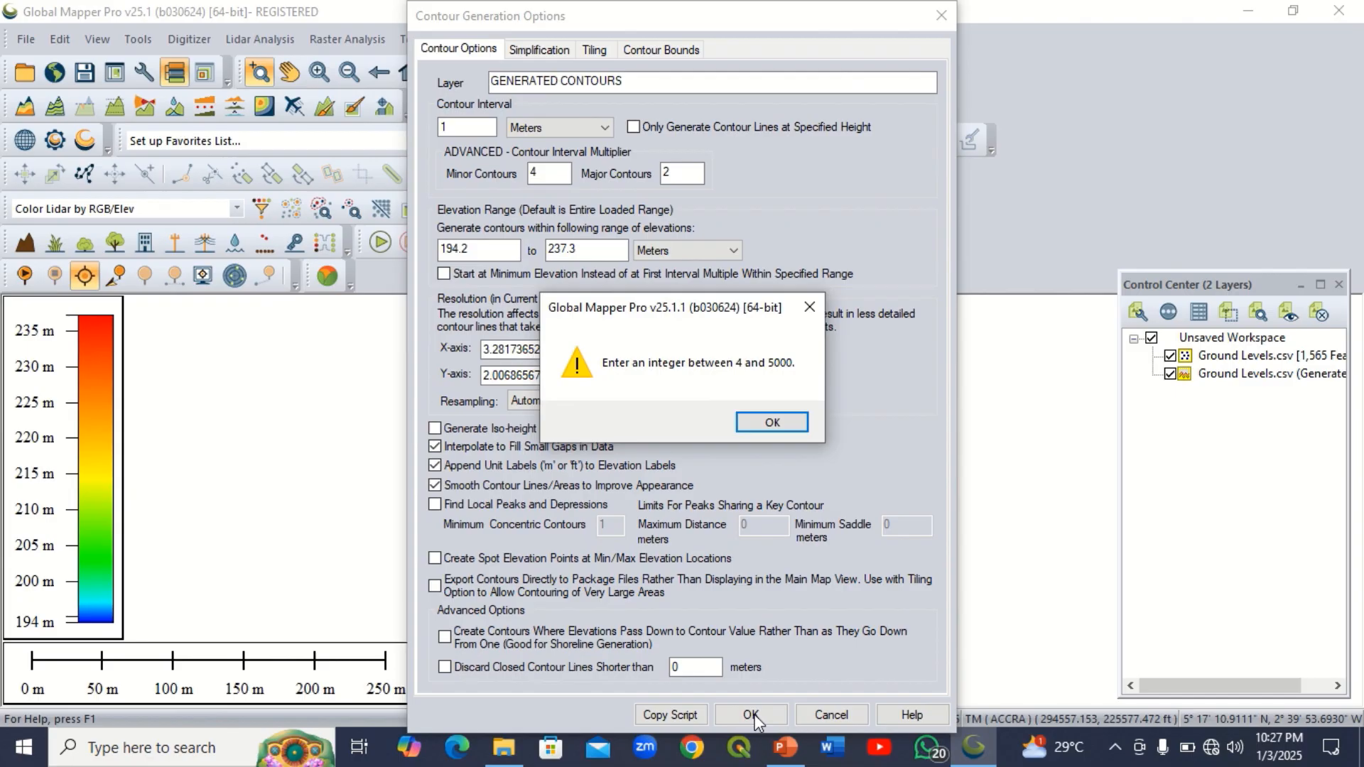
pyautogui.click(762, 416)
# - Set the major contour multiplier to 5 and generate the contours
pyautogui.press('Tab')
pyautogui.press('BackSpace')
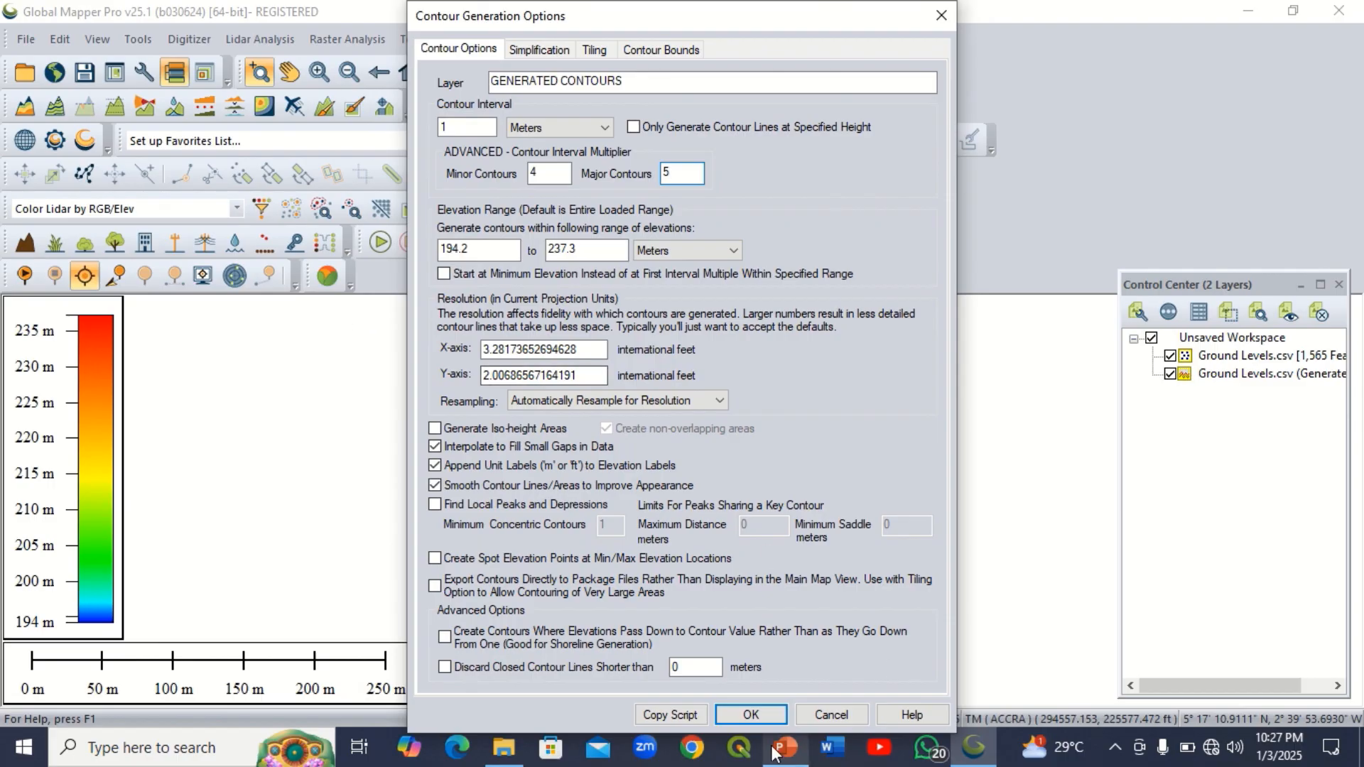
pyautogui.click(746, 715)
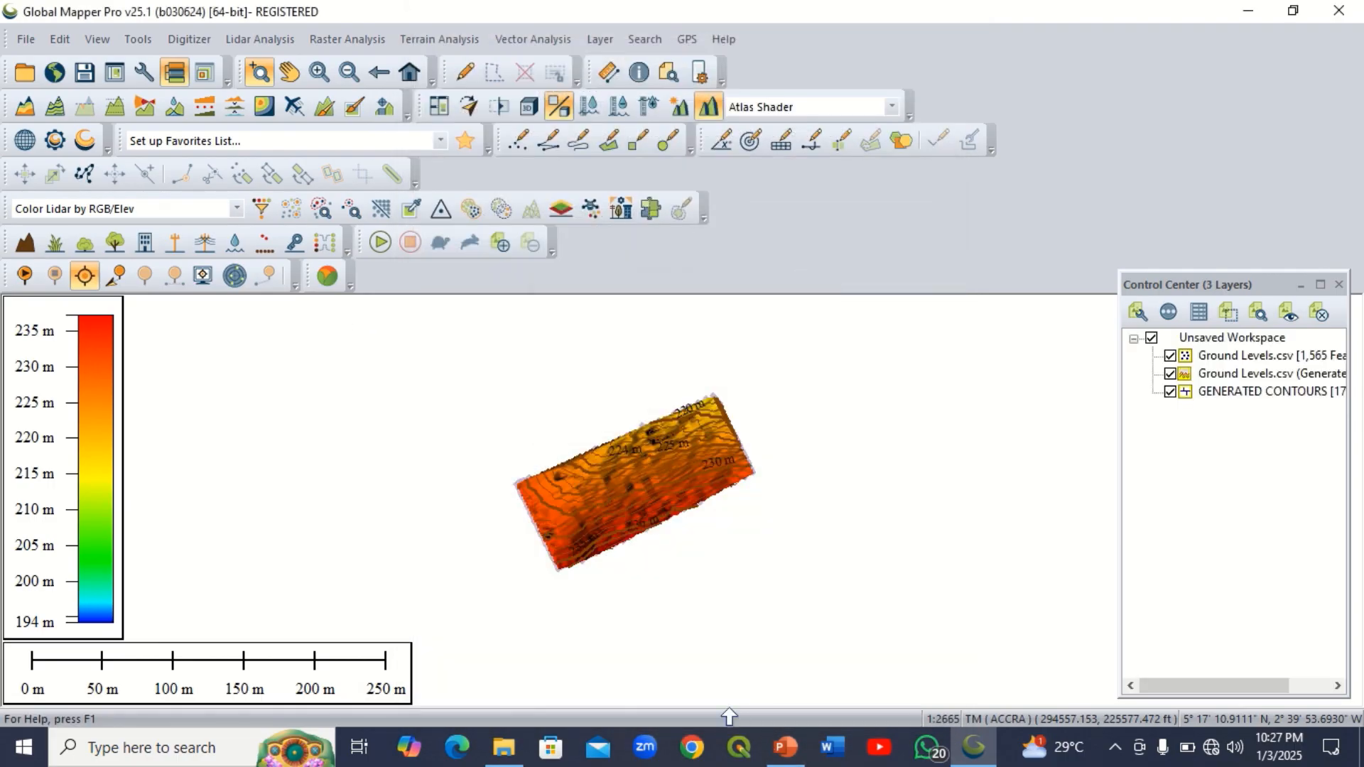
# - Hide the generated elevation grid and the ground level points so only the contour layer is displayed
pyautogui.scroll(3, 604, 520)
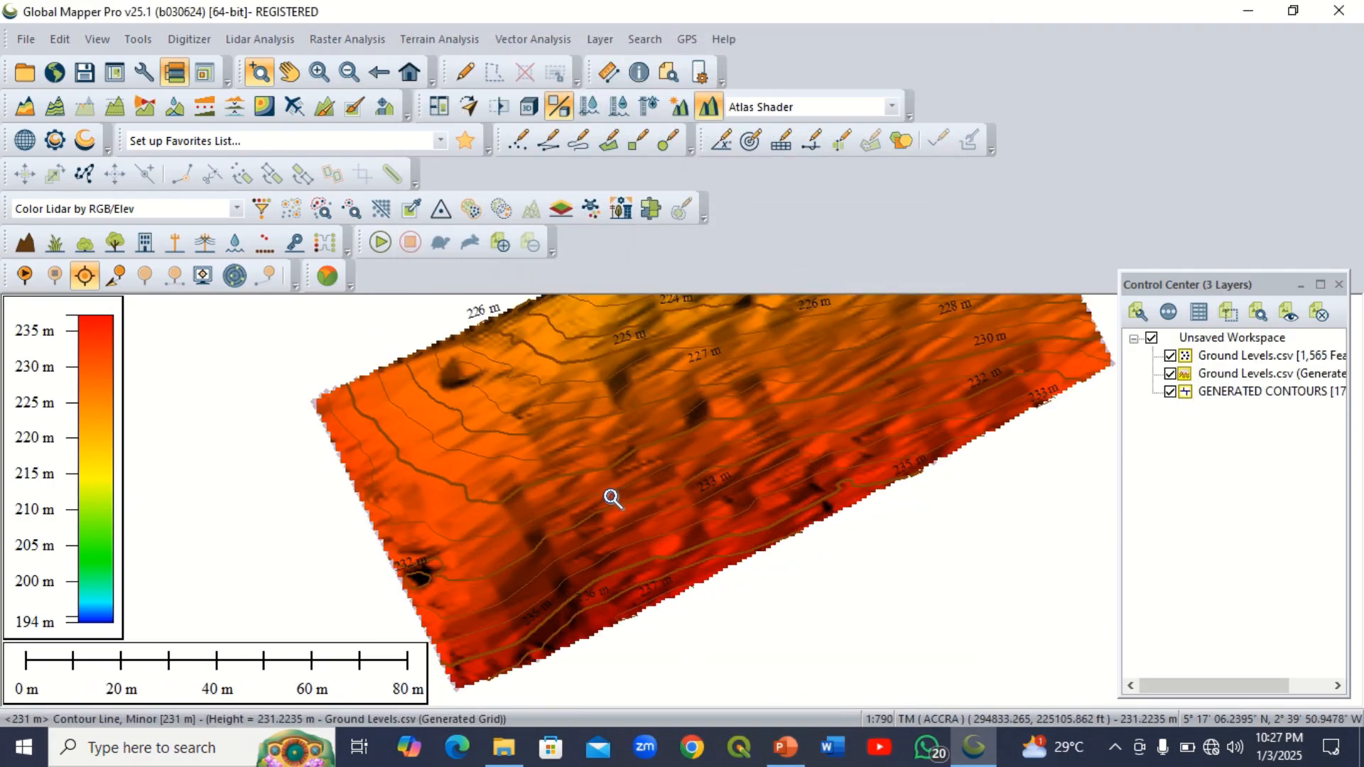
pyautogui.scroll(-1, 600, 526)
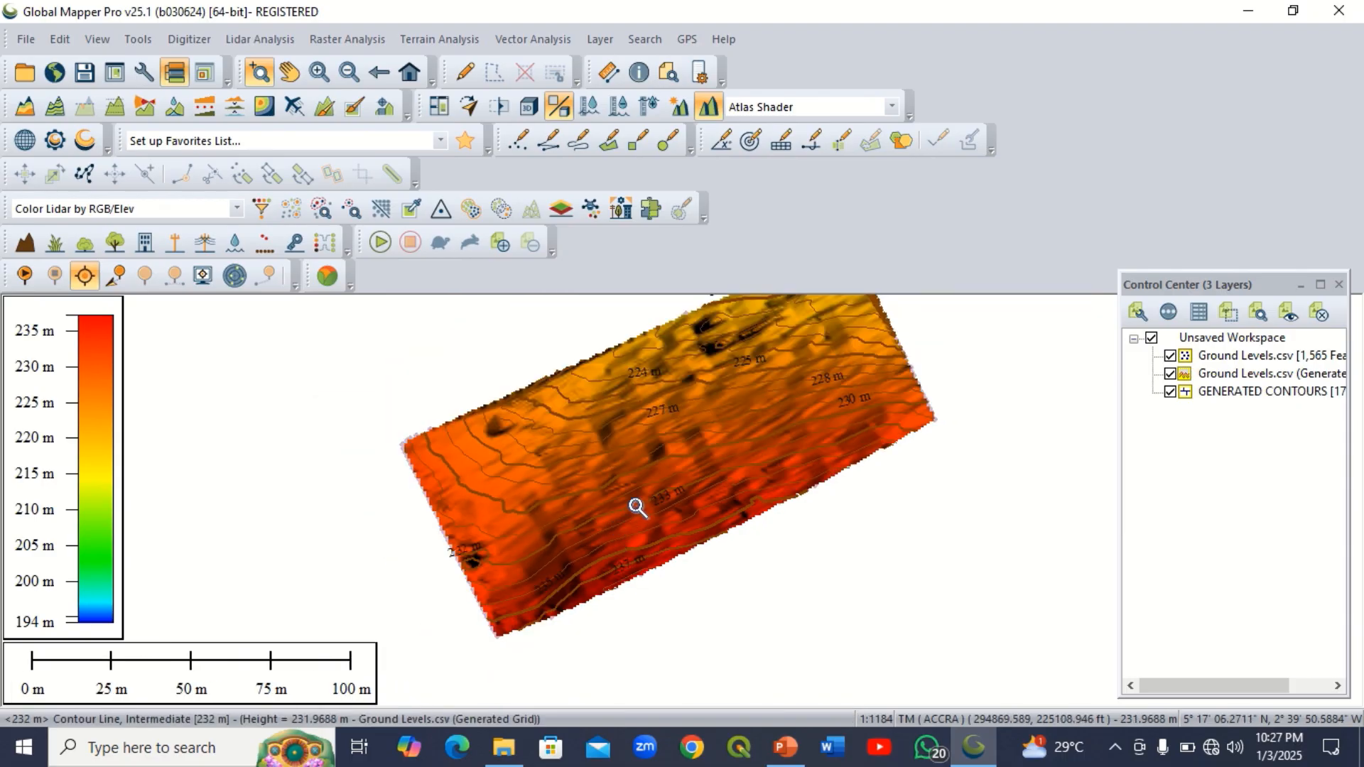
pyautogui.scroll(-2, 639, 506)
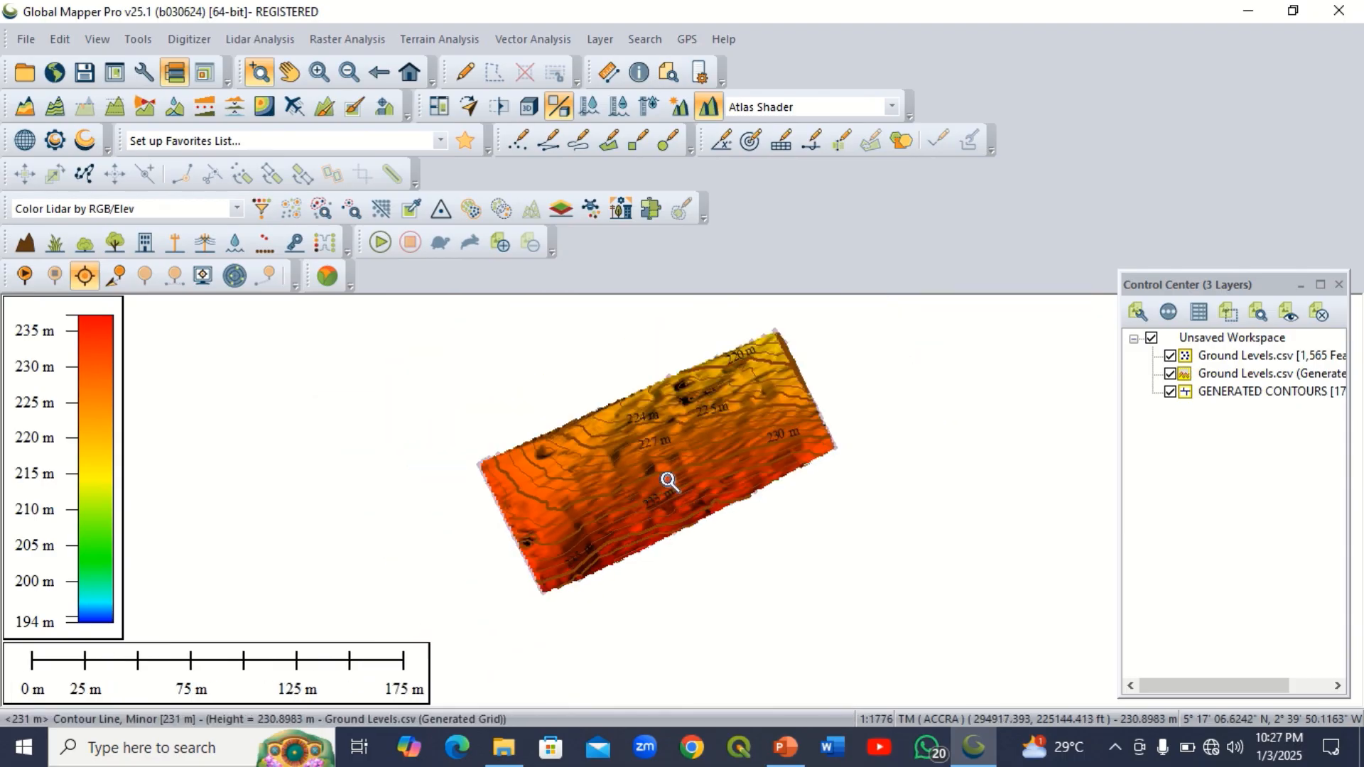
pyautogui.click(1171, 373)
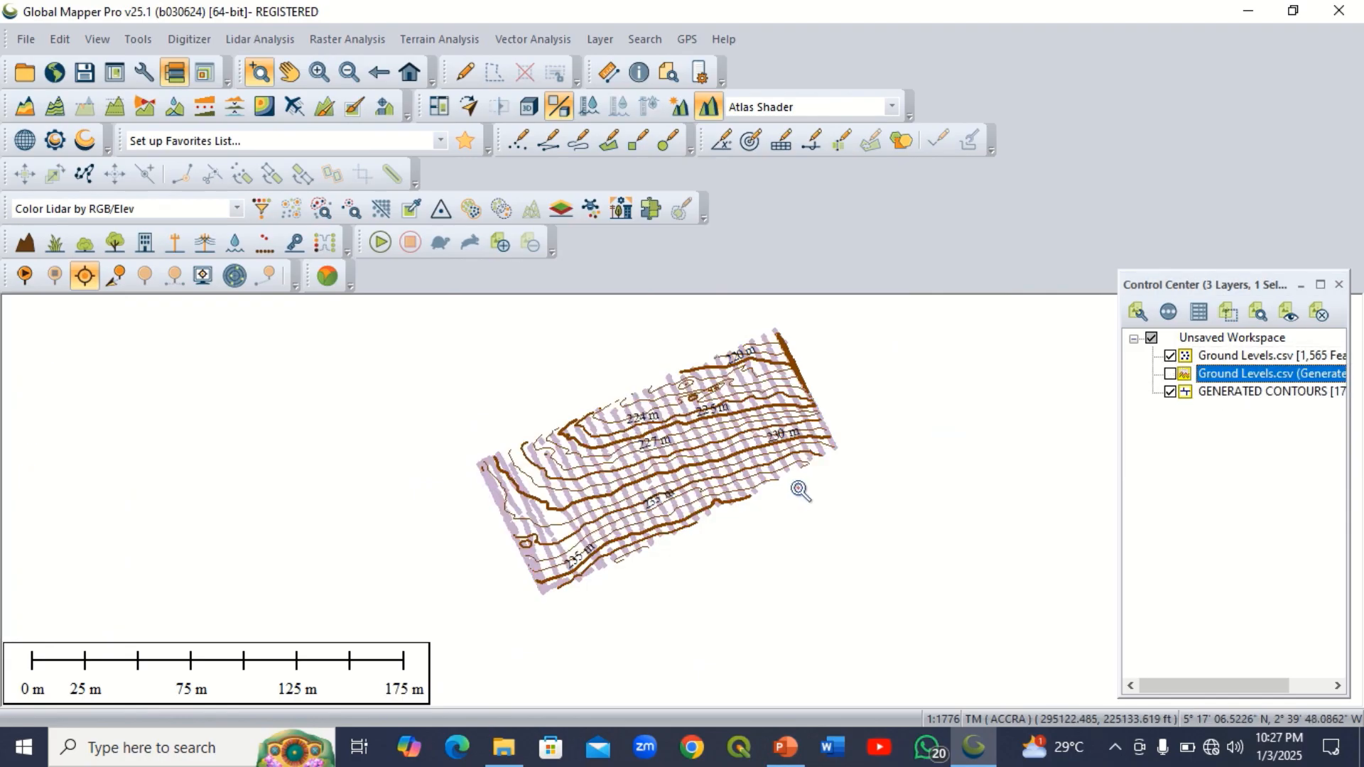
pyautogui.scroll(5, 640, 442)
pyautogui.scroll(-5, 647, 446)
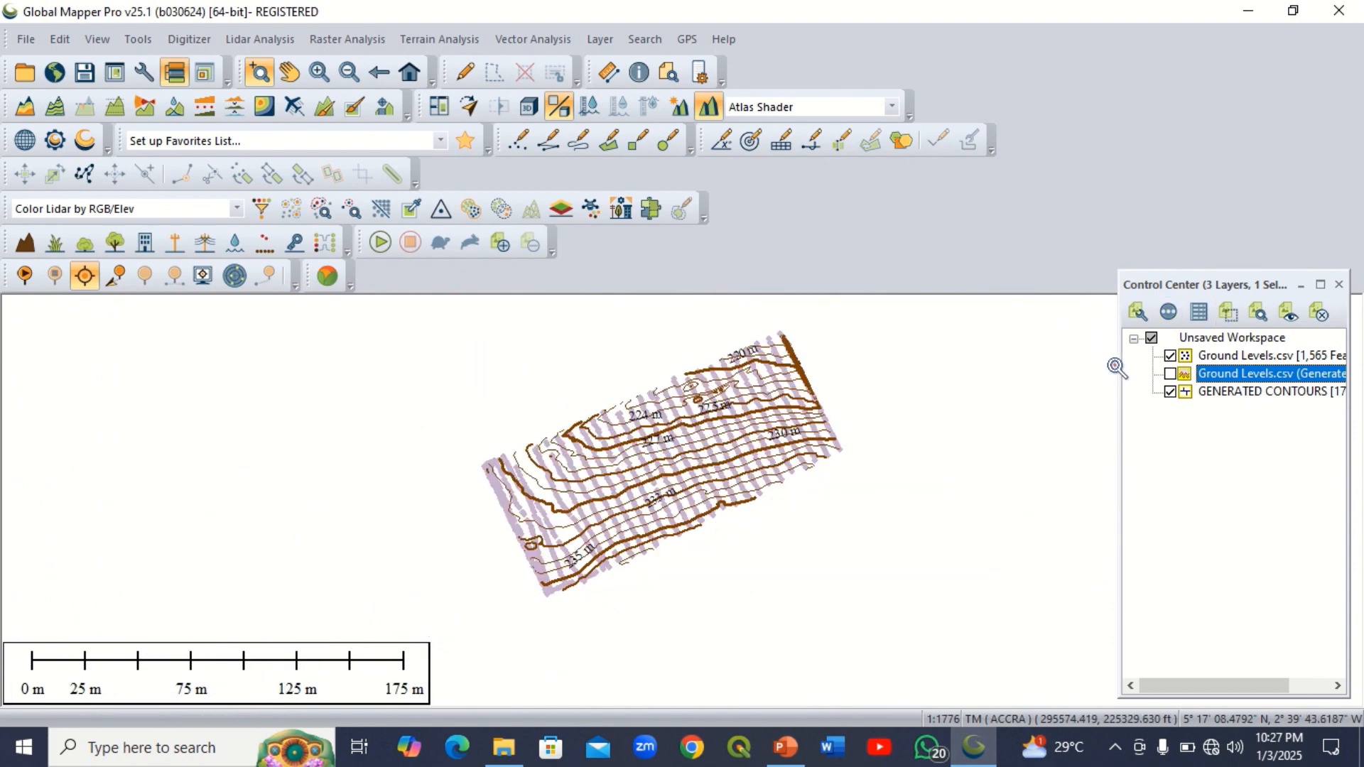
pyautogui.click(1170, 356)
# - Examine the shape, spacing and elevation labels of the contour lines across the whole site
pyautogui.scroll(5, 639, 467)
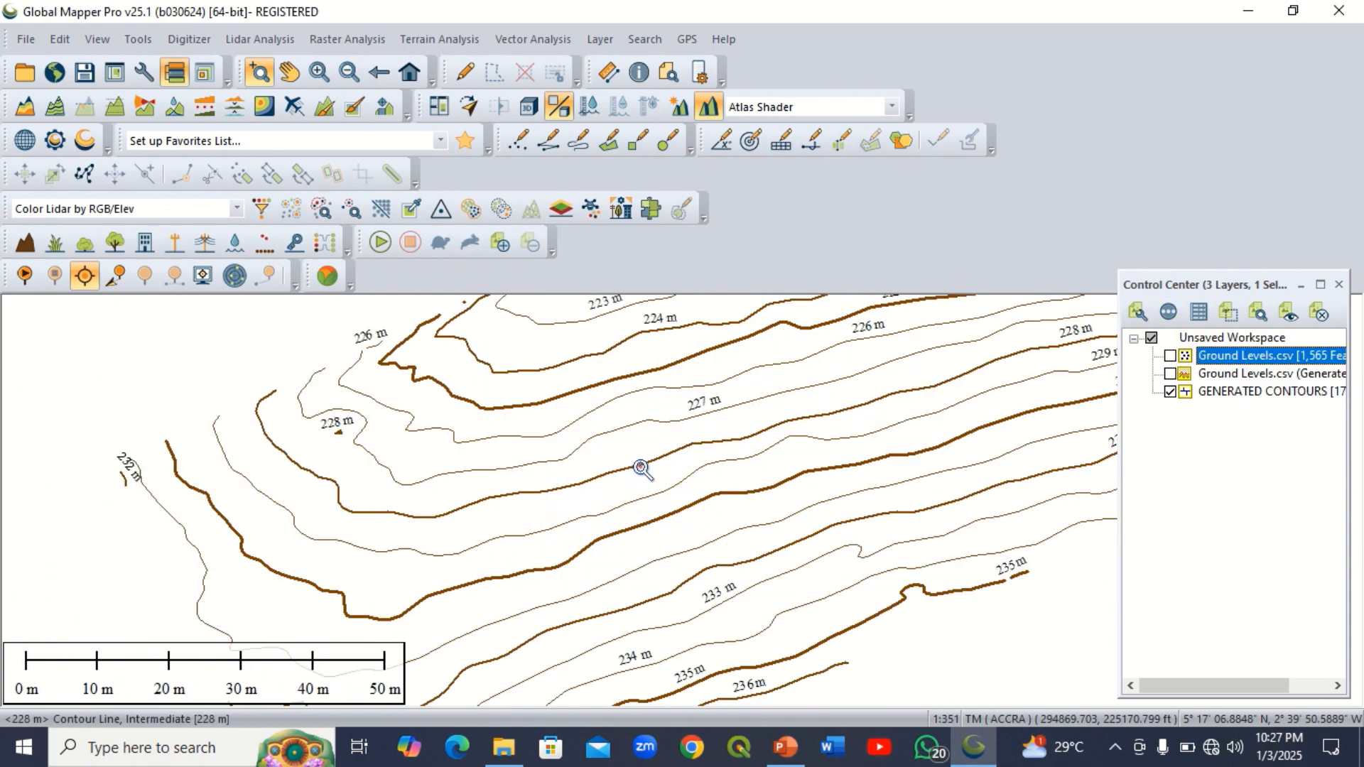
pyautogui.scroll(-3, 618, 447)
pyautogui.scroll(5, 609, 541)
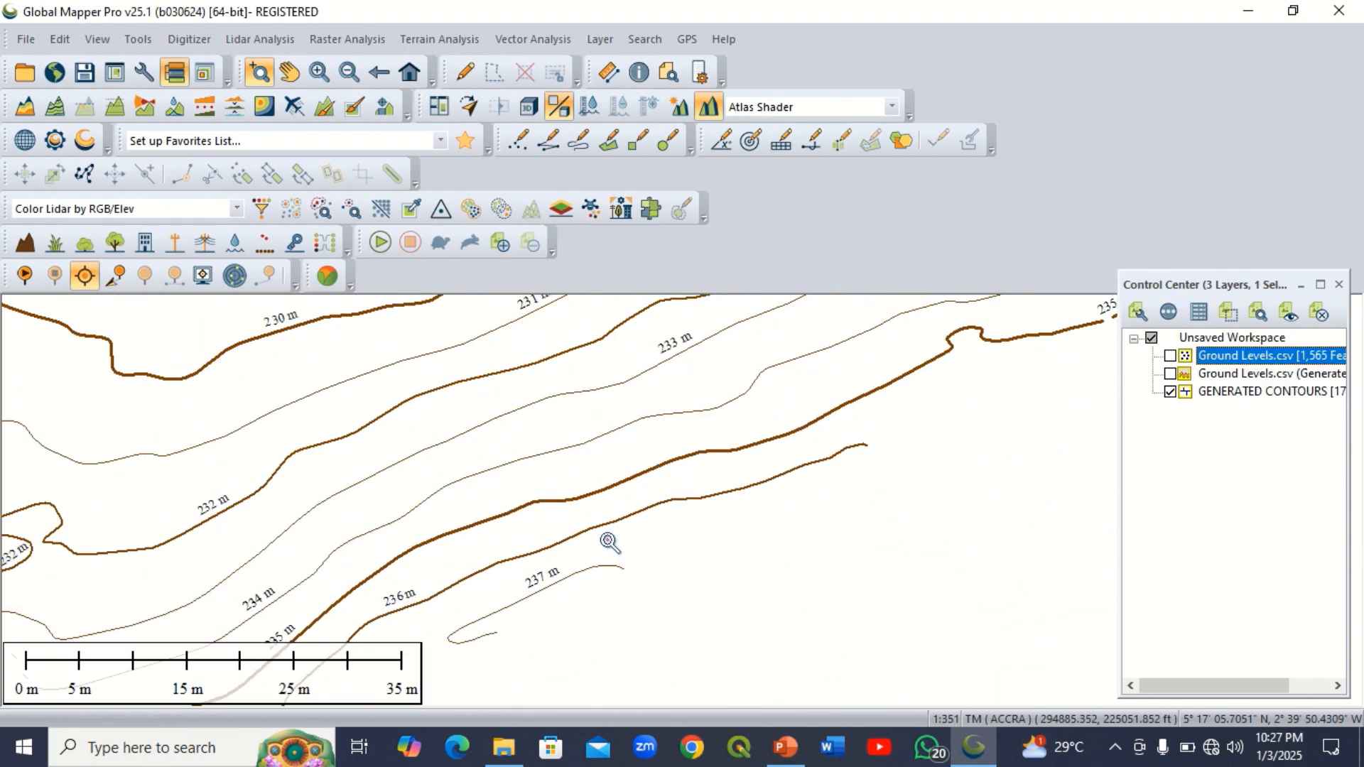
pyautogui.scroll(-3, 663, 569)
pyautogui.scroll(-2, 810, 483)
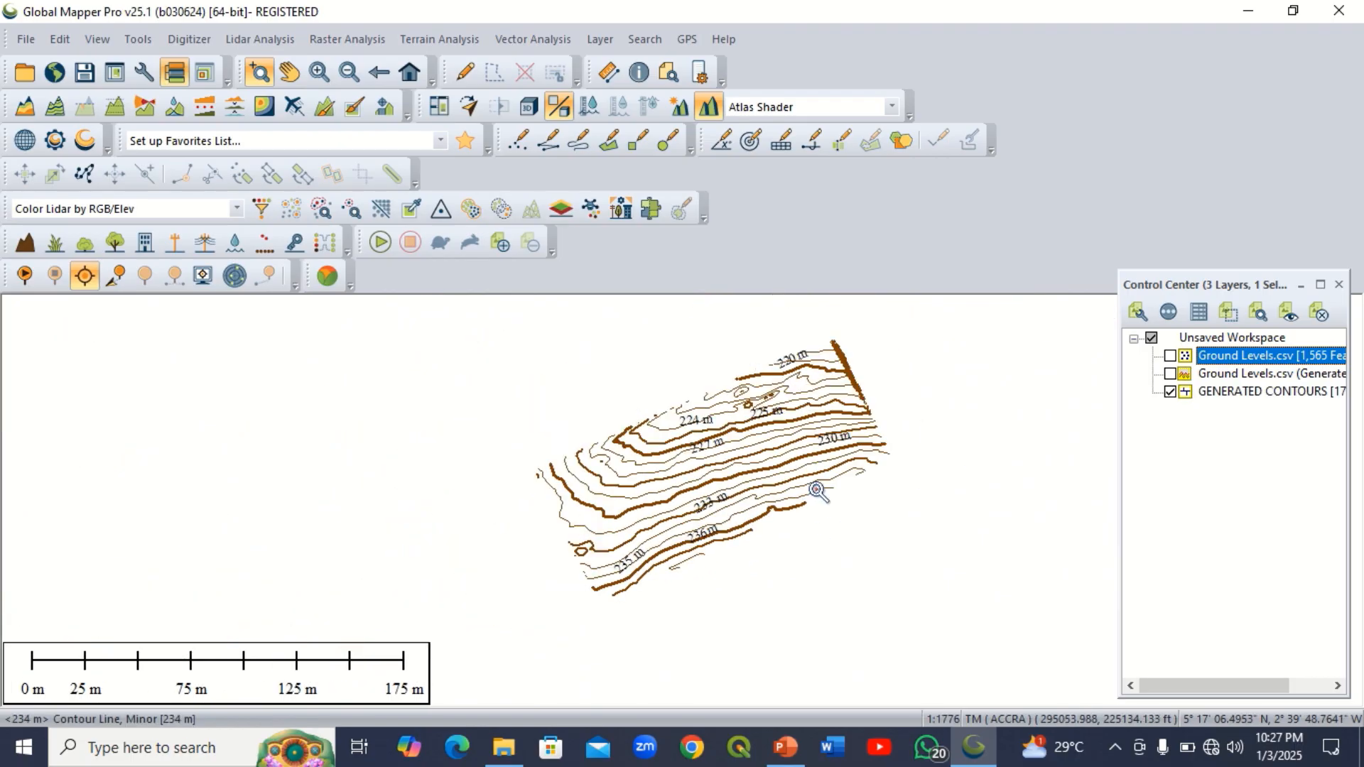
pyautogui.scroll(3, 824, 362)
pyautogui.scroll(-2, 855, 375)
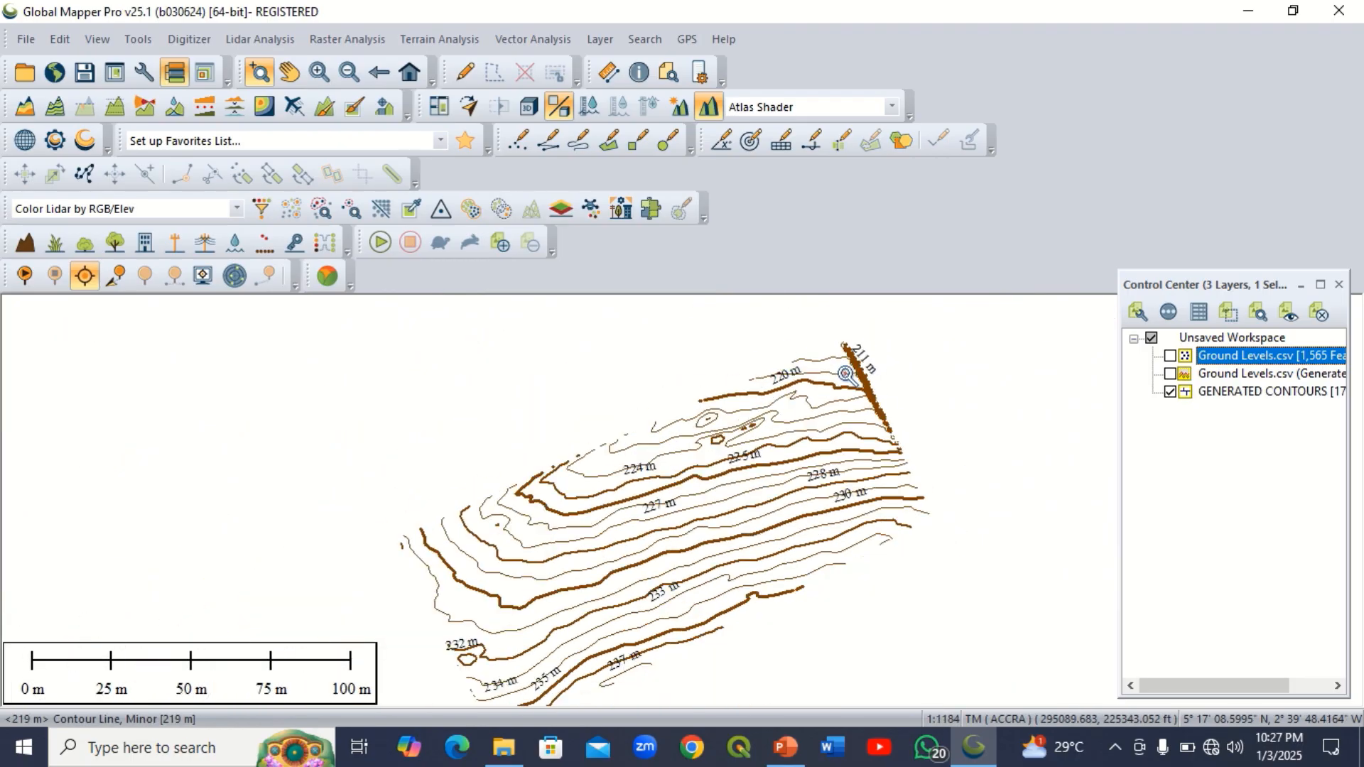
pyautogui.scroll(2, 682, 477)
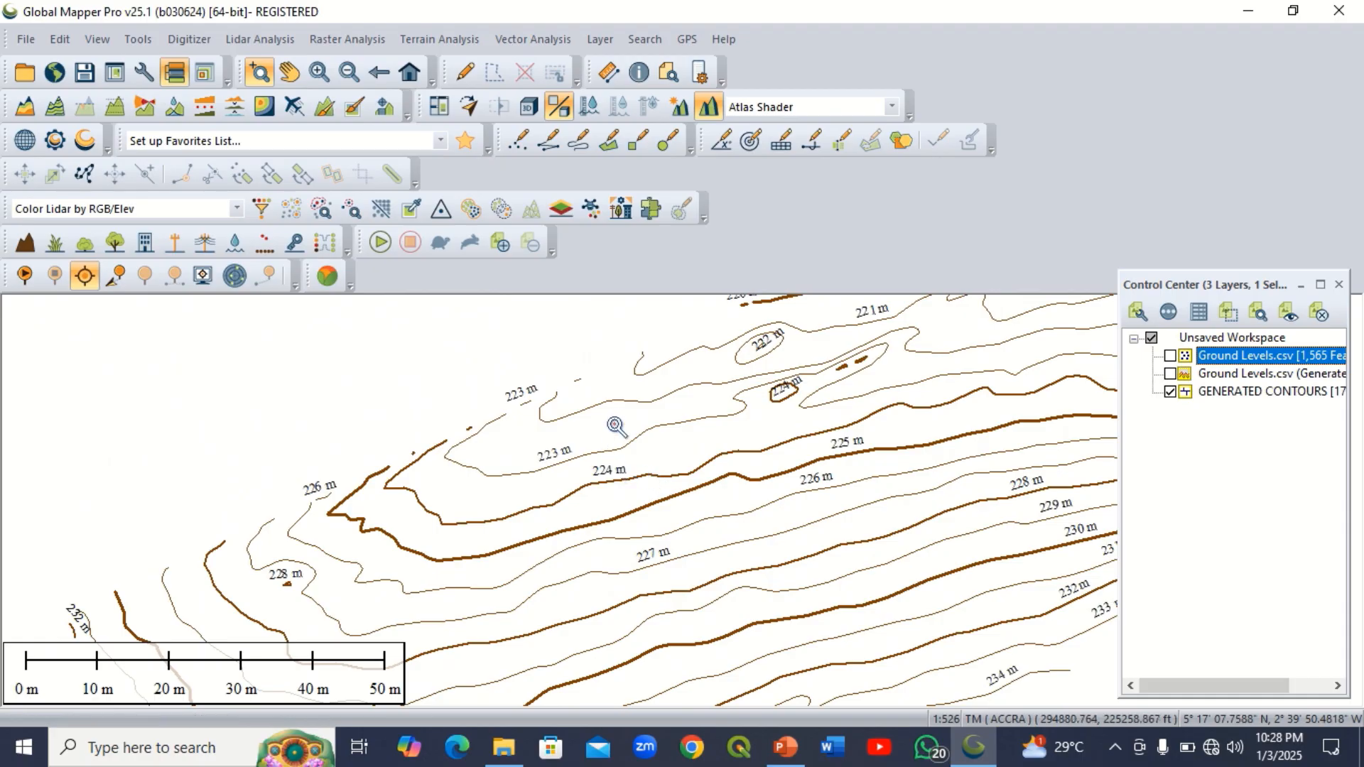
pyautogui.scroll(-1, 621, 420)
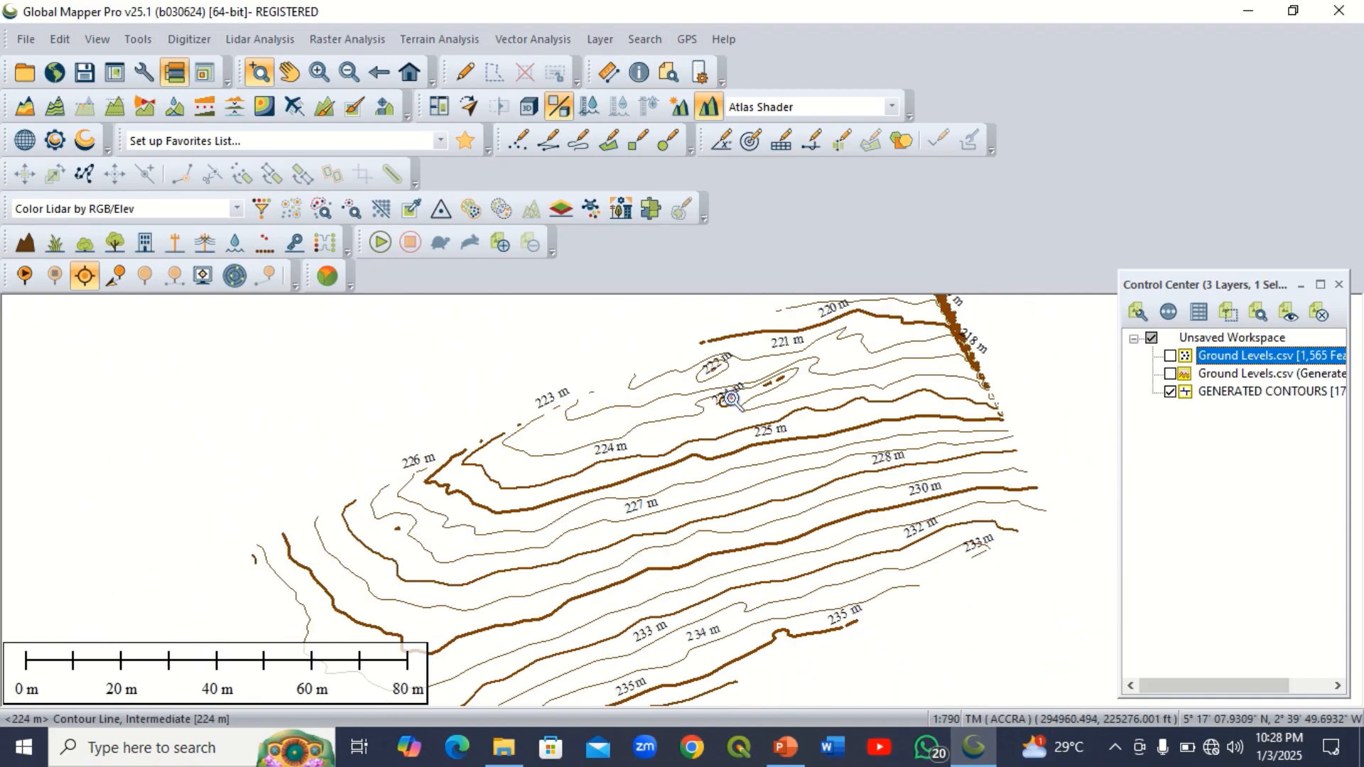
pyautogui.scroll(-2, 728, 395)
pyautogui.scroll(3, 679, 515)
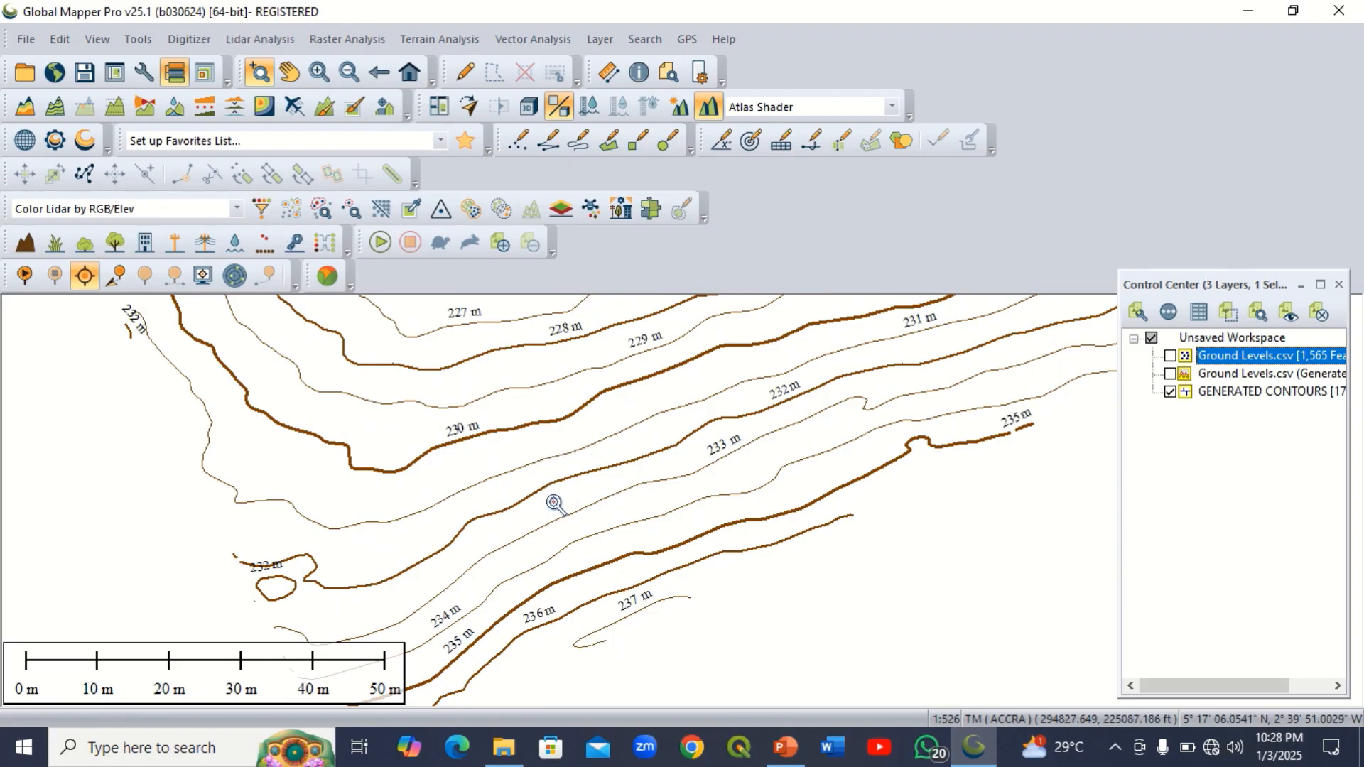
pyautogui.scroll(-1, 554, 503)
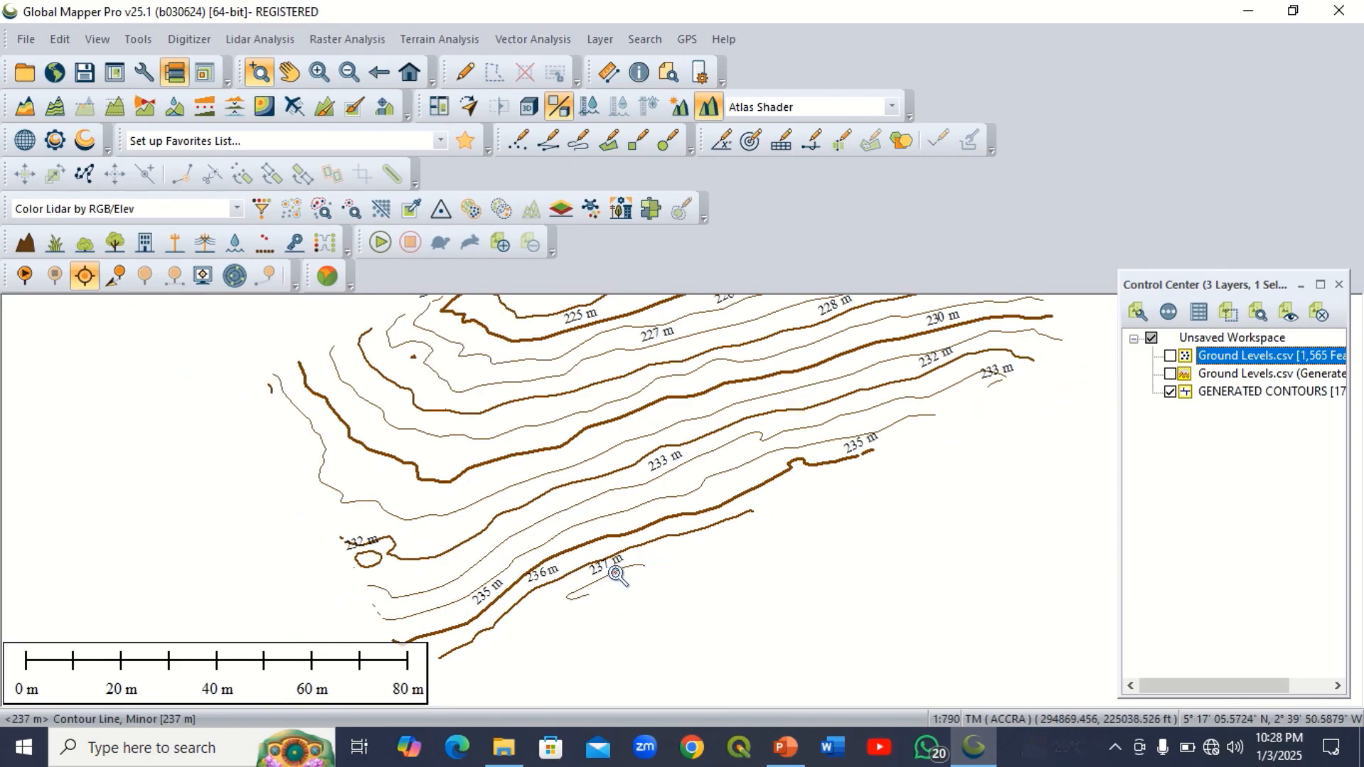
pyautogui.scroll(-1, 618, 573)
pyautogui.scroll(2, 746, 573)
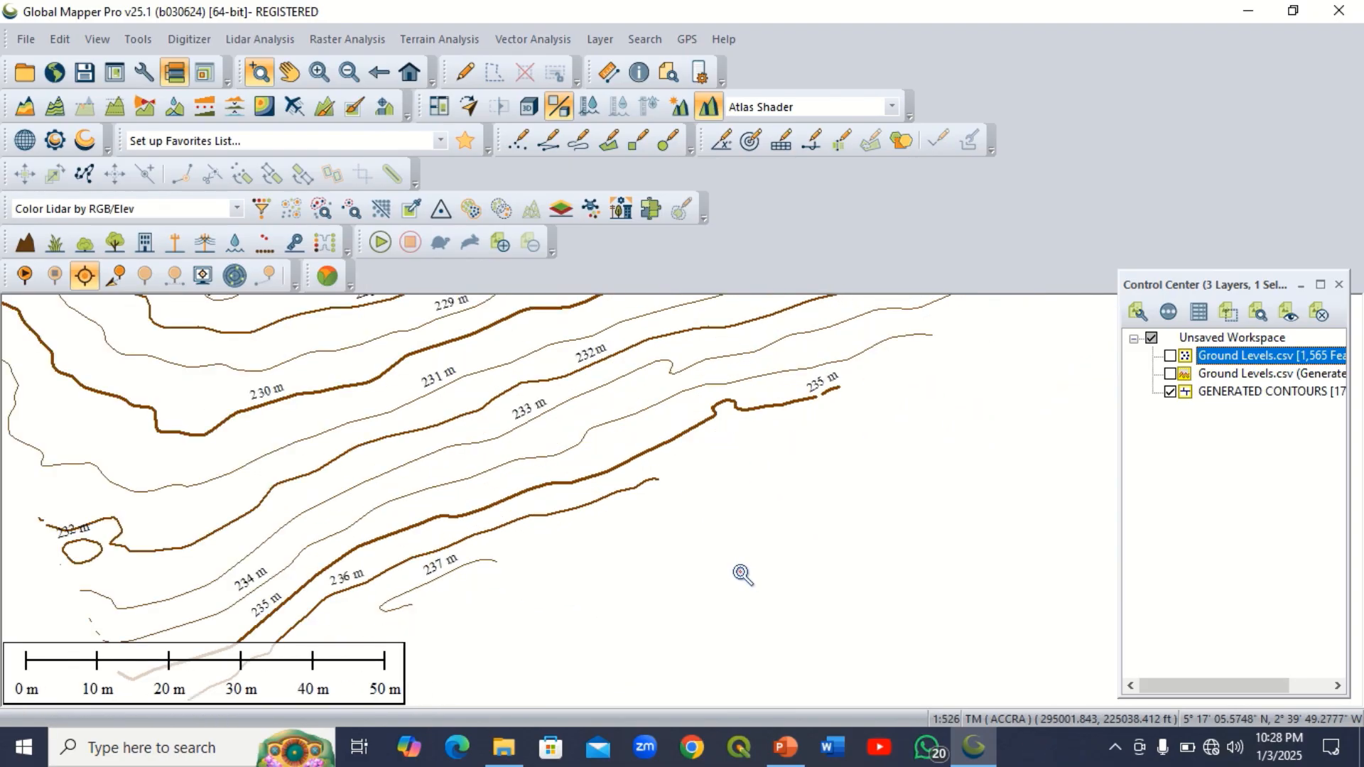
pyautogui.scroll(-1, 735, 575)
pyautogui.scroll(-1, 733, 573)
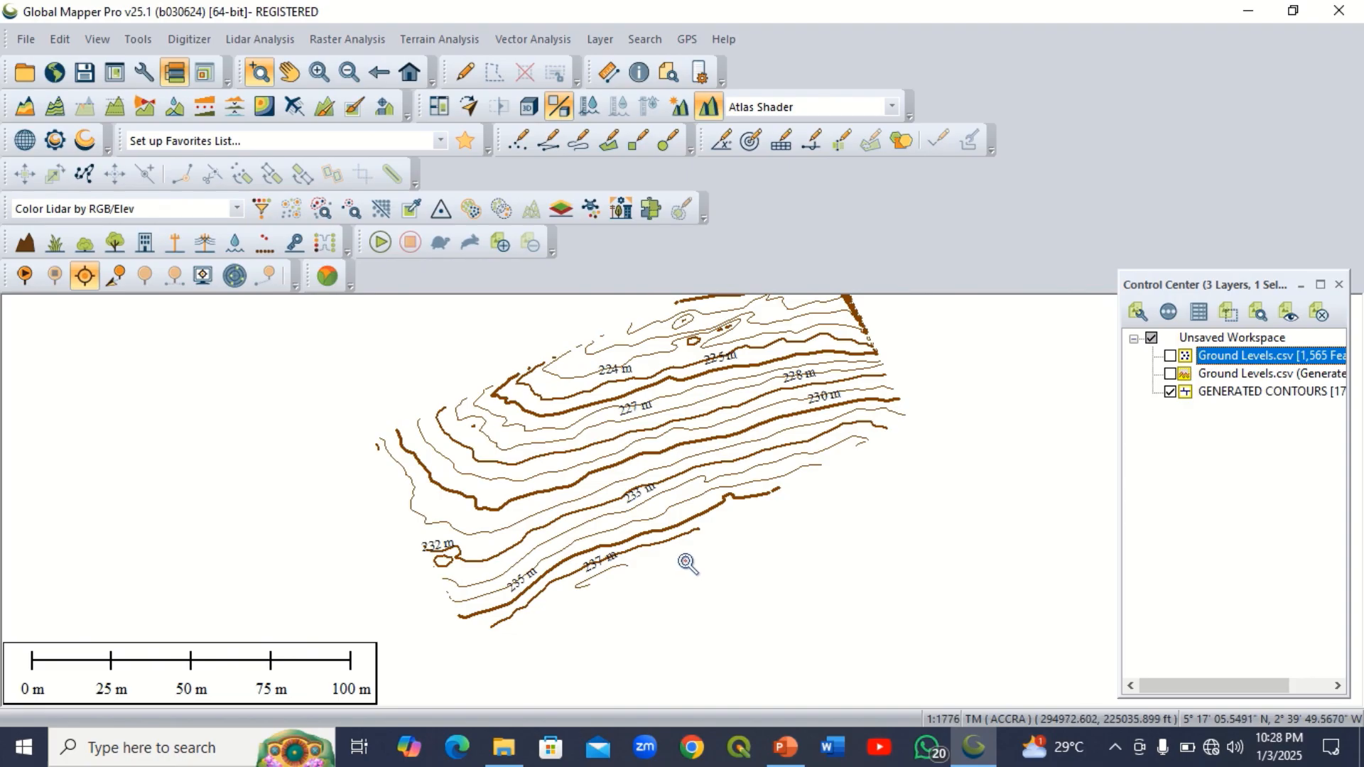
pyautogui.scroll(-1, 687, 564)
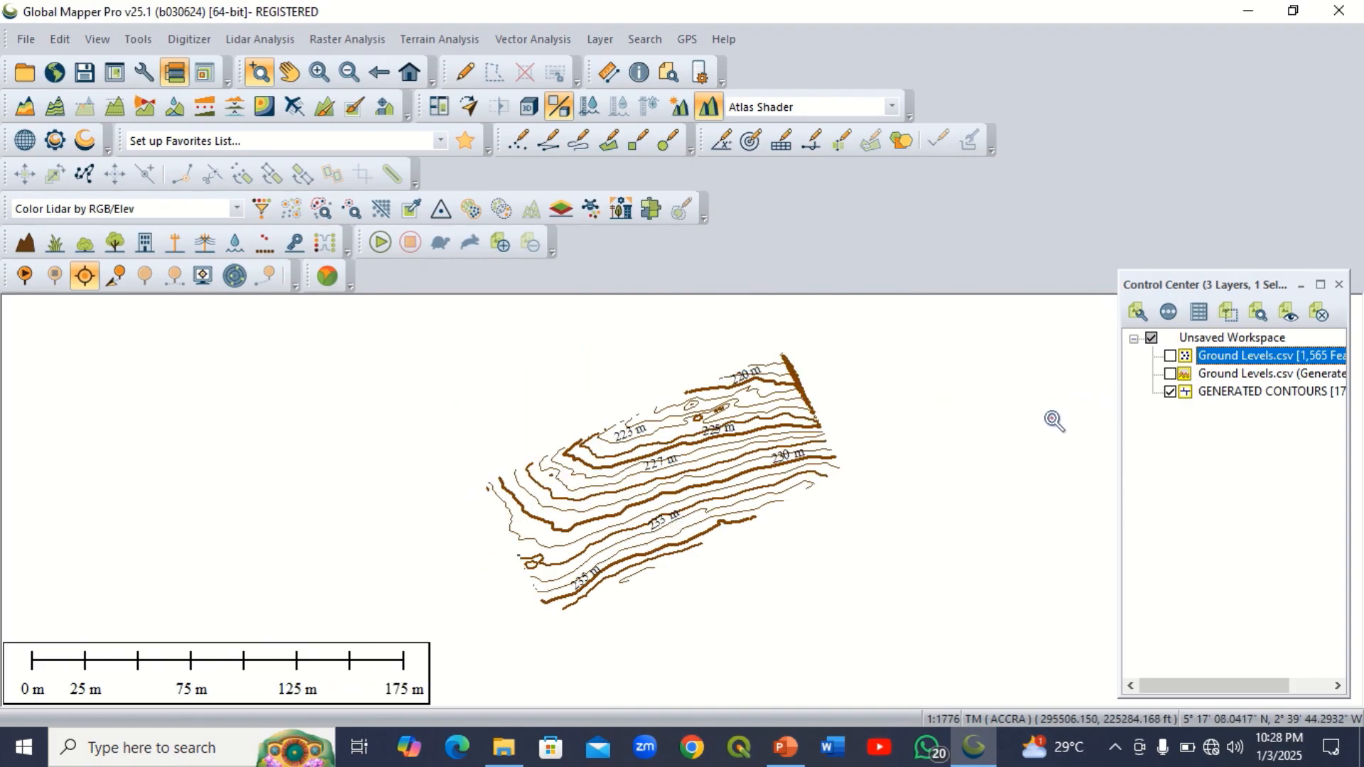
# - Hide the generated contours and display the Ground Levels elevation grid again
pyautogui.click(1170, 392)
pyautogui.click(1171, 374)
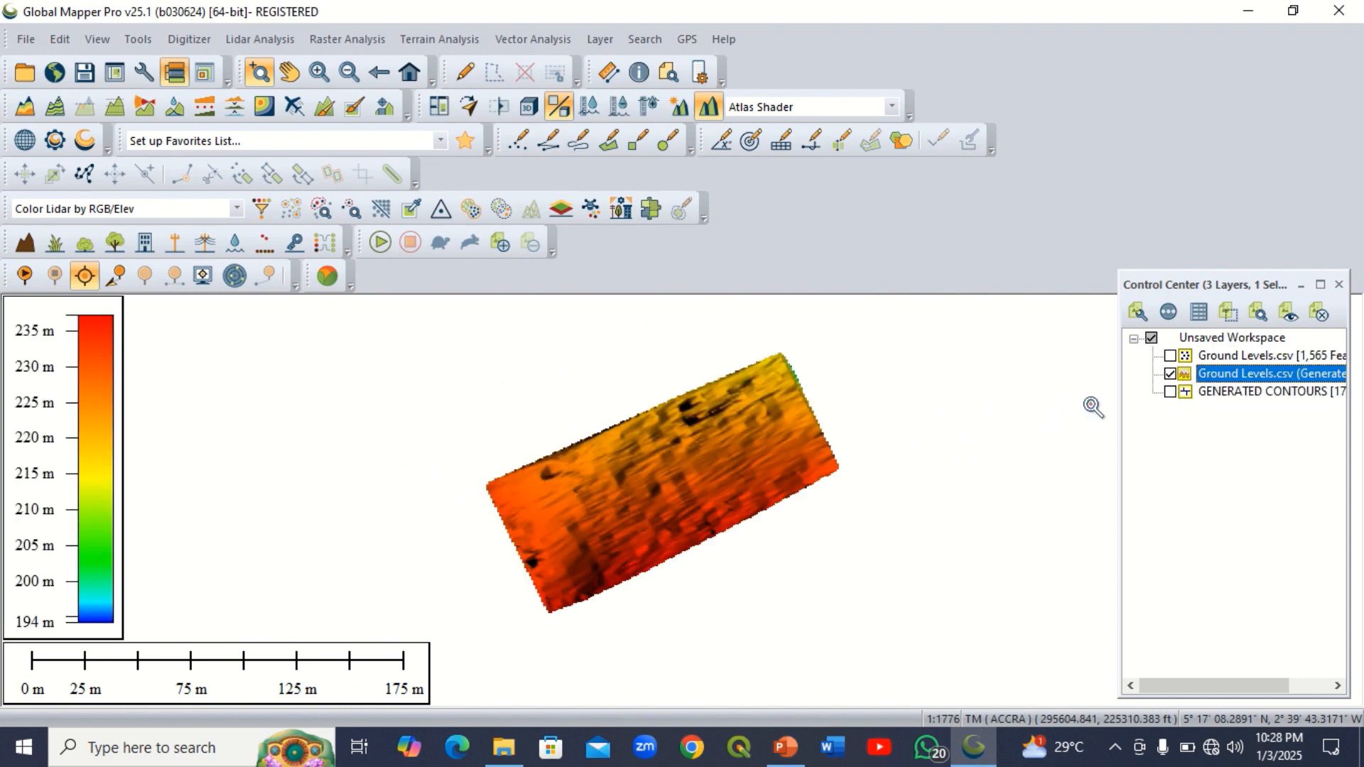
pyautogui.scroll(1, 774, 442)
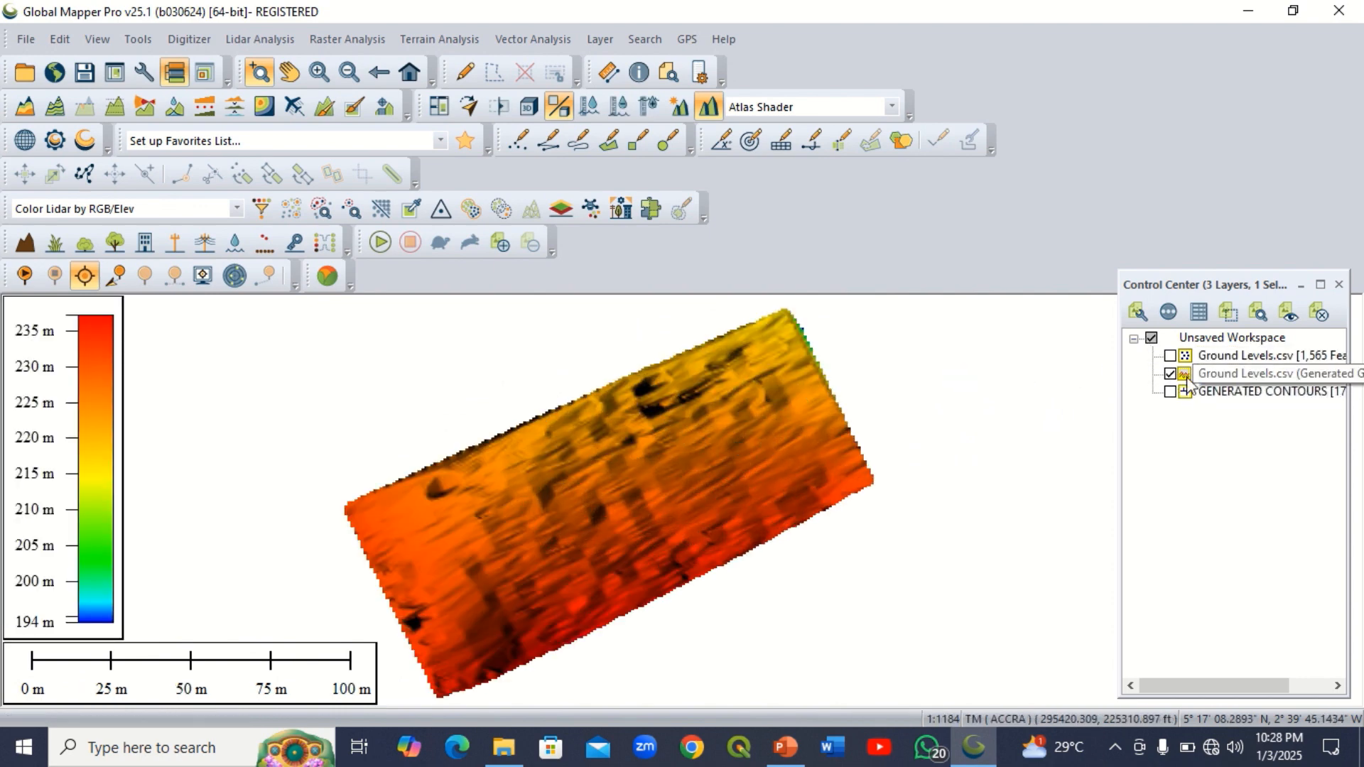
pyautogui.scroll(-1, 790, 430)
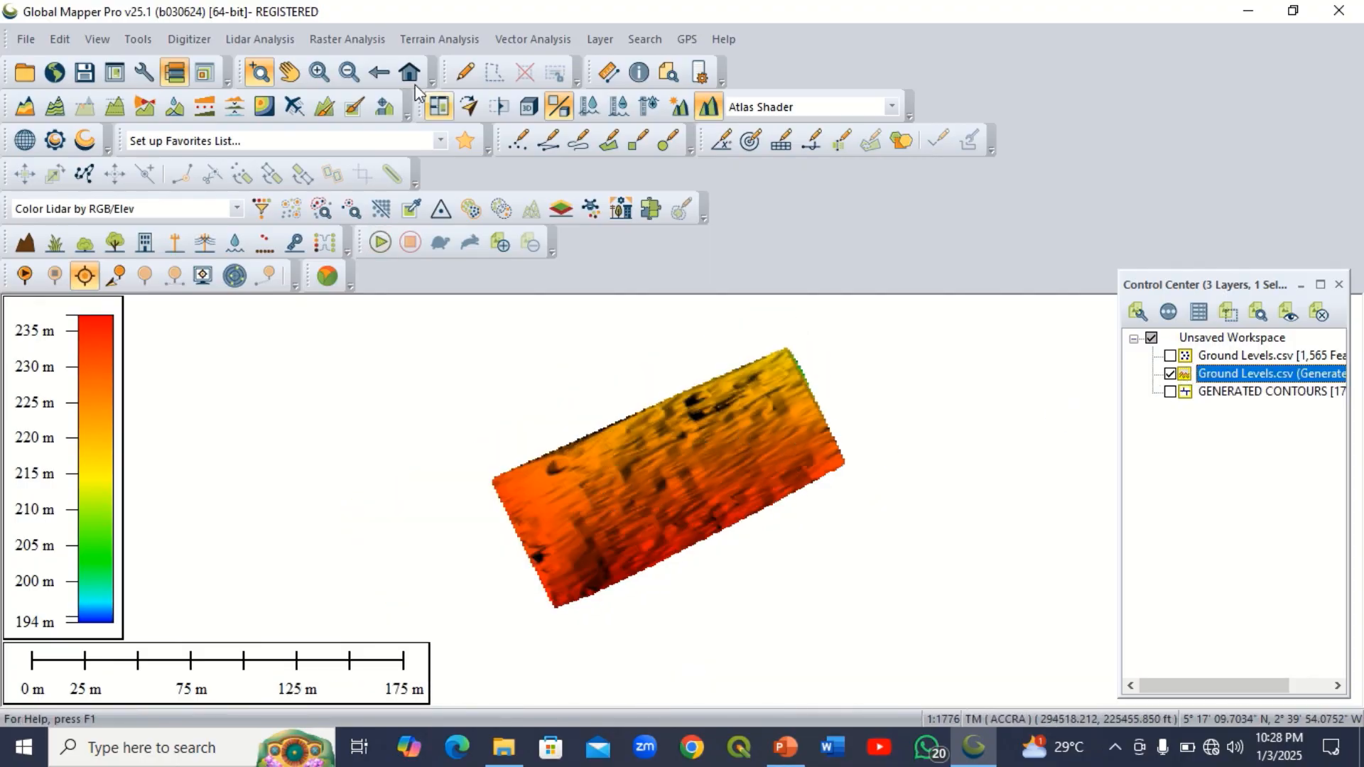
# - Generate a path profile along the grid's length, on a line about 178 m long from southwest to northeast, and close it after viewing
pyautogui.click(135, 37)
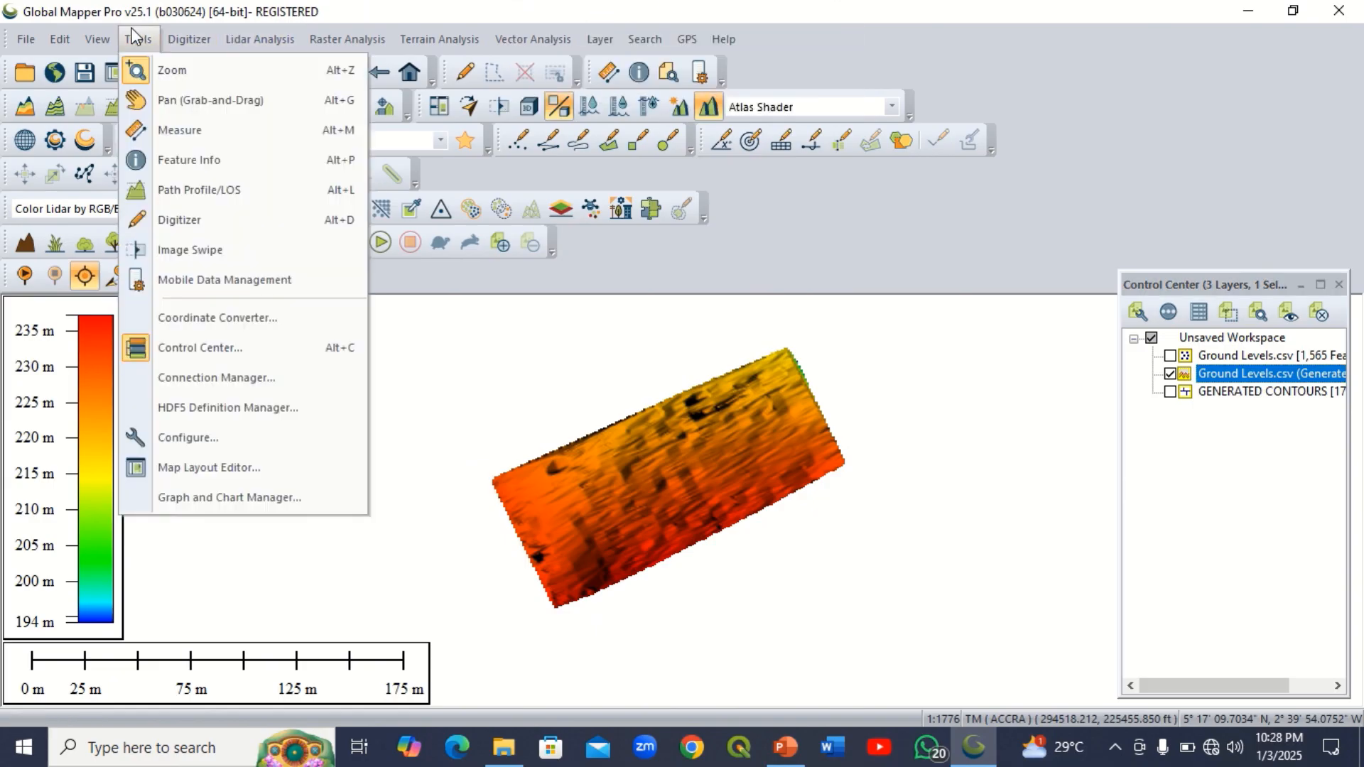
pyautogui.click(211, 191)
pyautogui.click(591, 493)
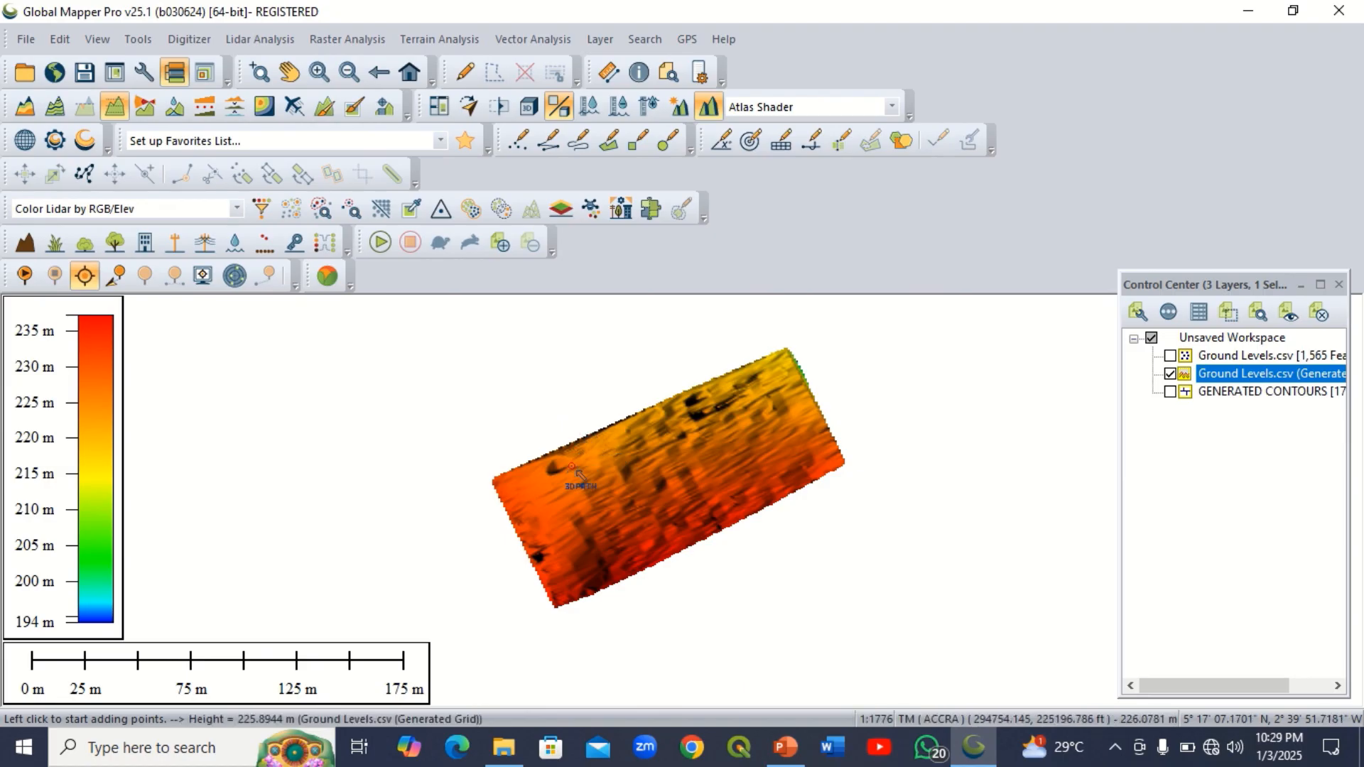
pyautogui.click(500, 557)
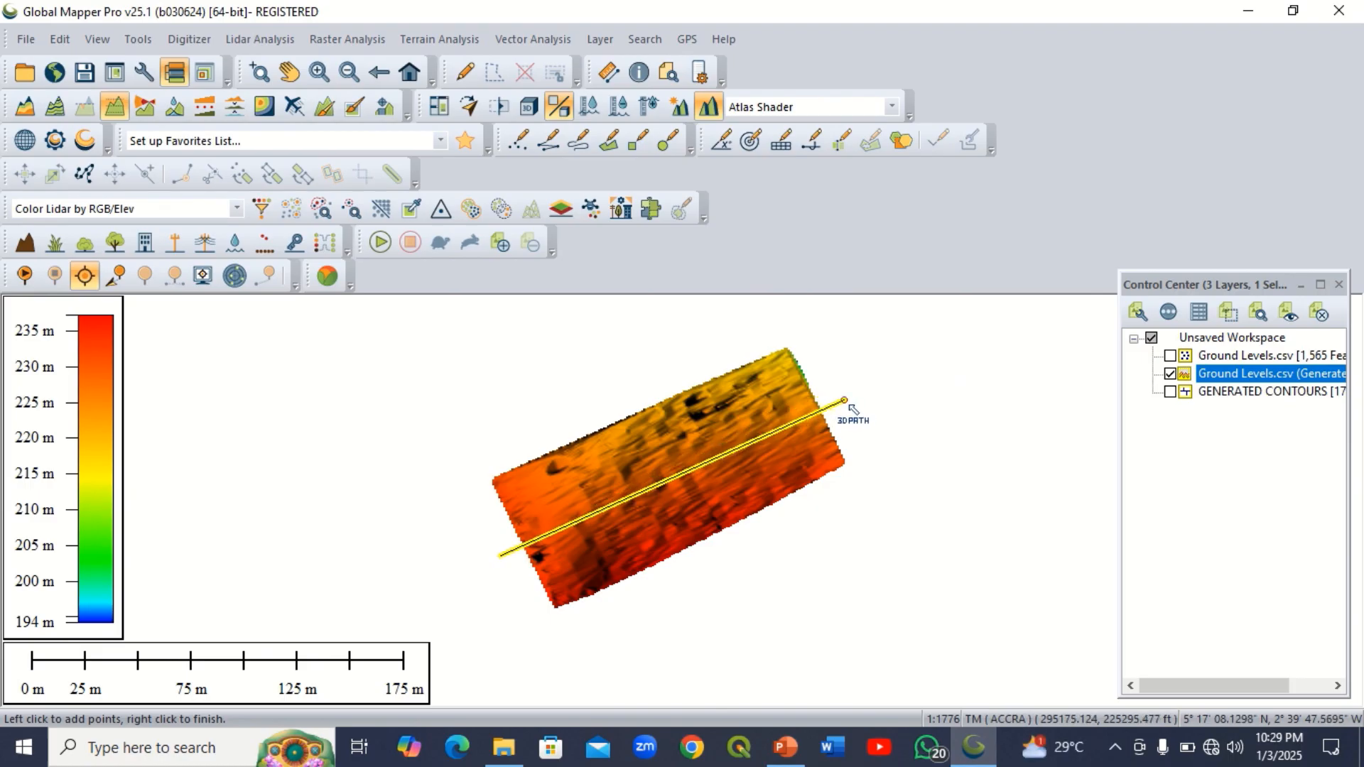
pyautogui.rightClick(849, 412)
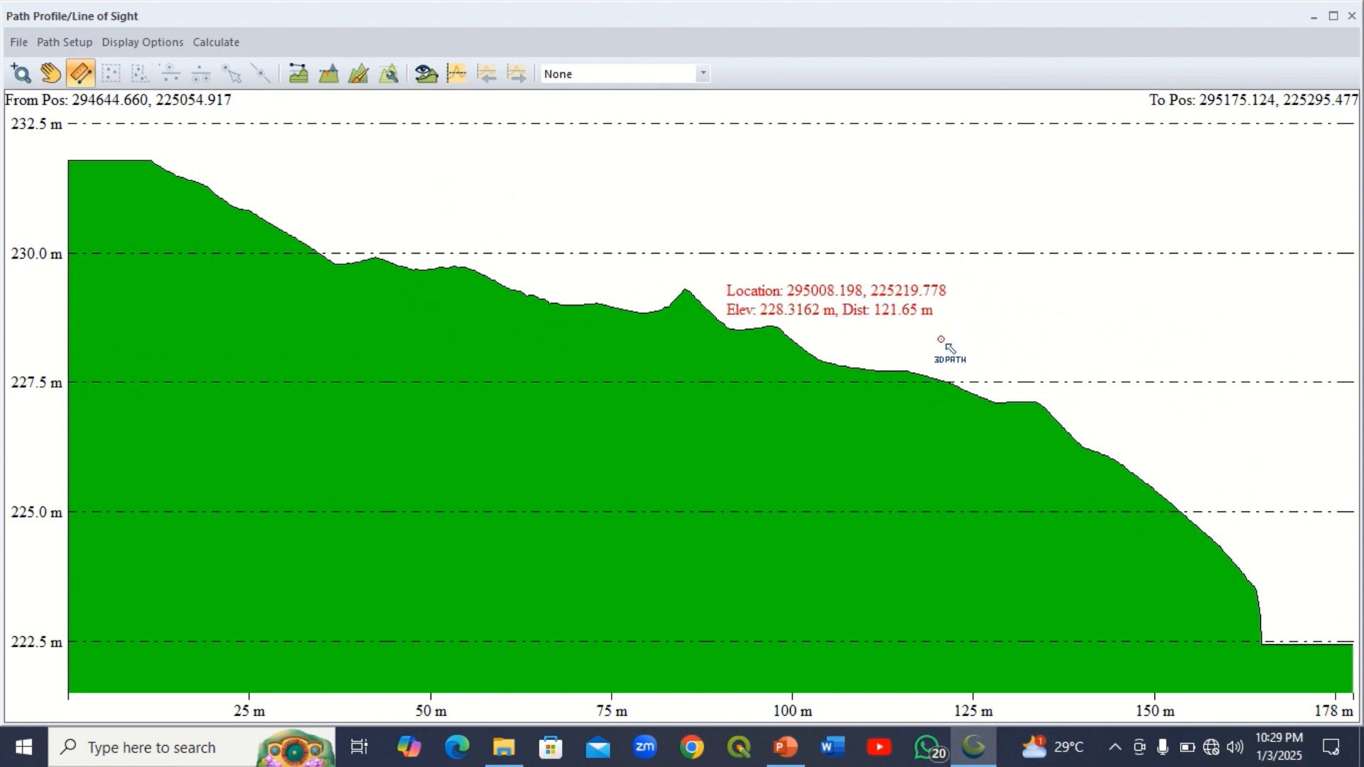
pyautogui.click(1352, 16)
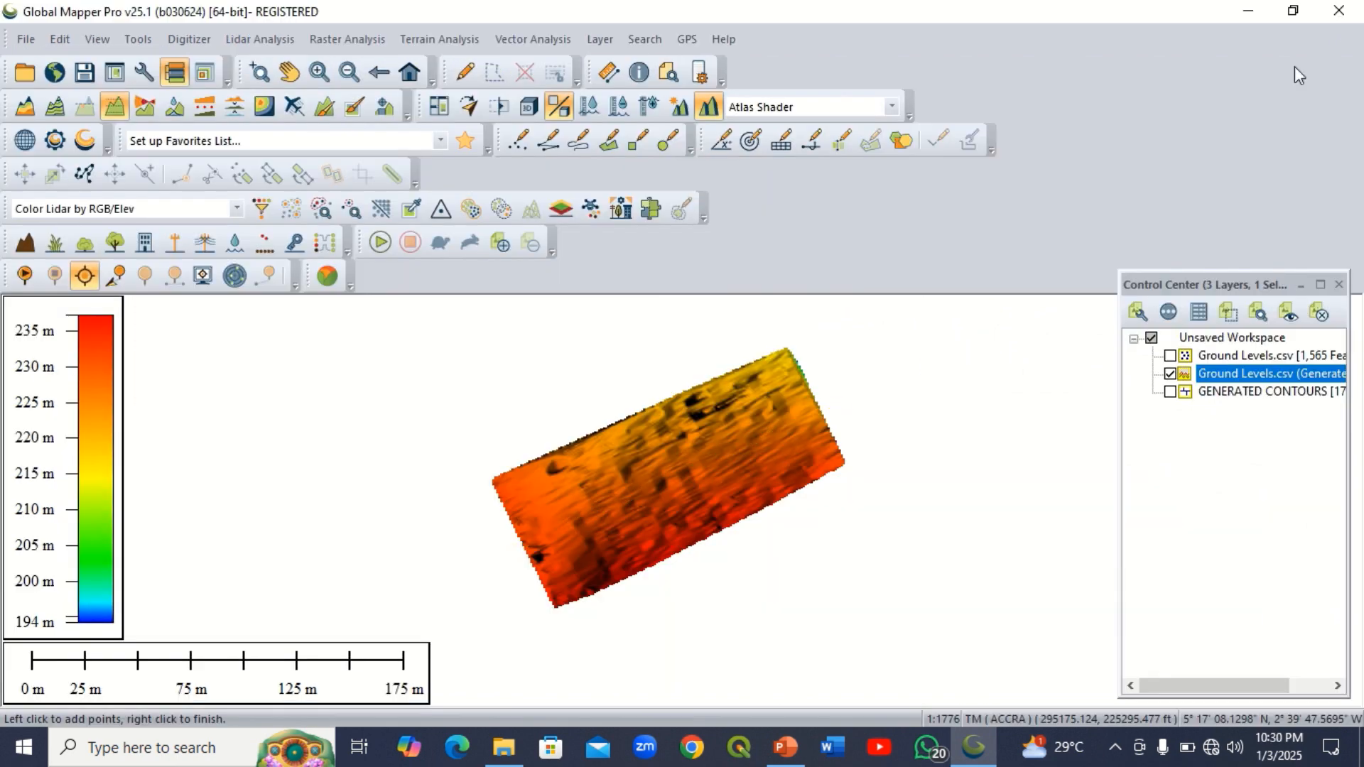
# - Generate a path profile across the grid's width, on a line about 145 m long from northwest to southeast
pyautogui.click(579, 381)
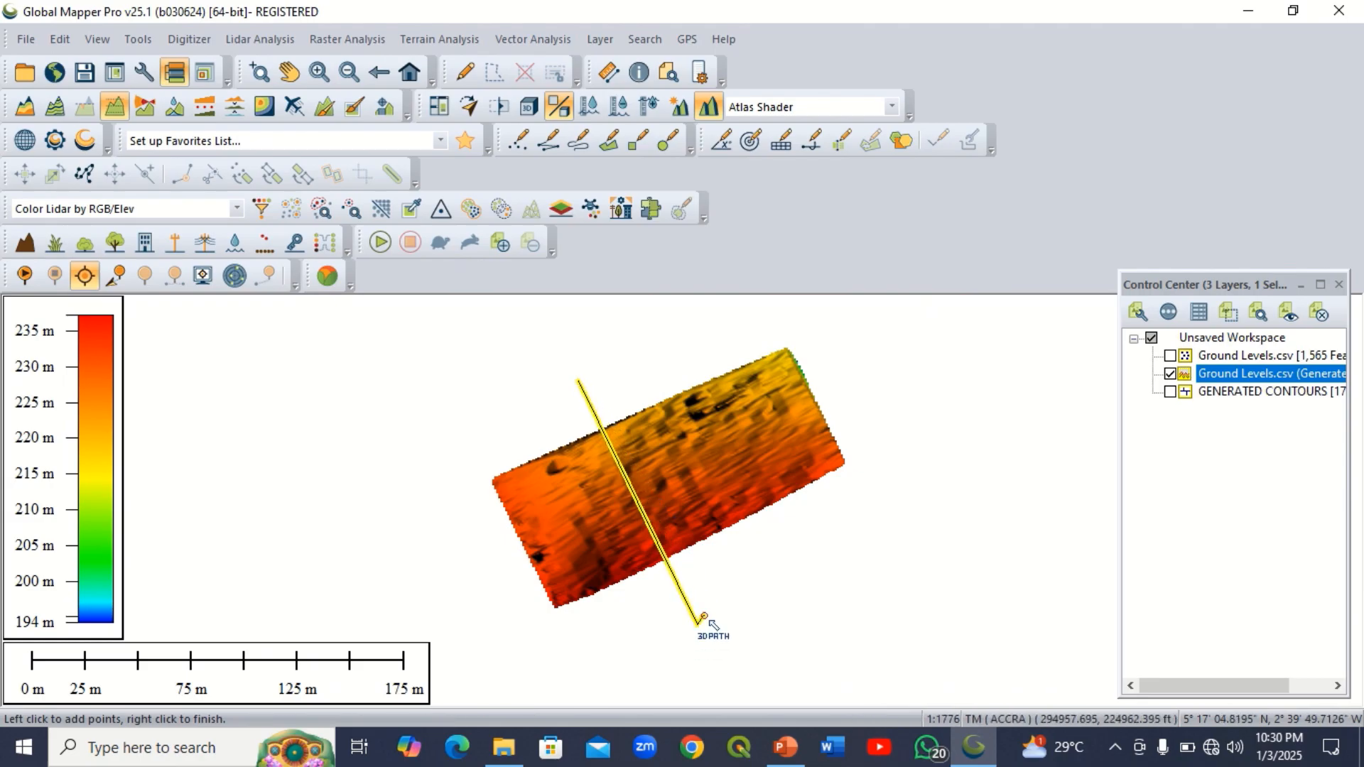
pyautogui.rightClick(726, 596)
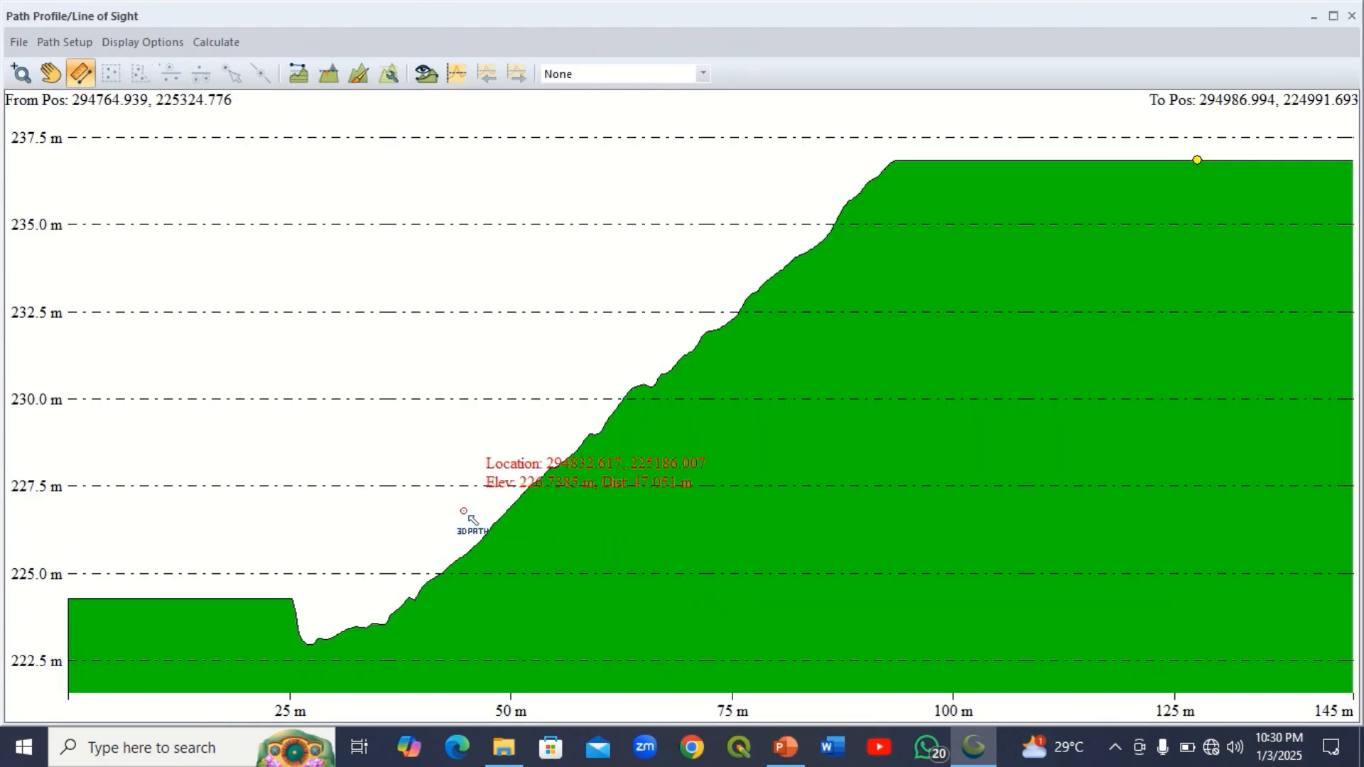